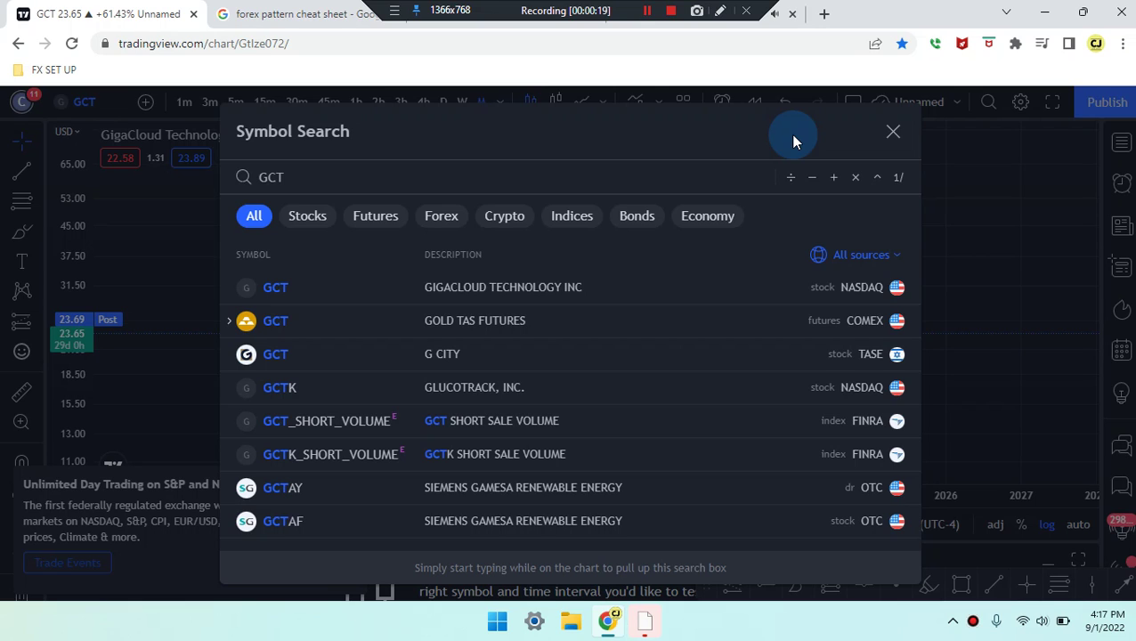
- Close the symbol search and draw horizontal lines at about 19.29 and 14.74 on the monthly GCT chart
left_click(893, 134)
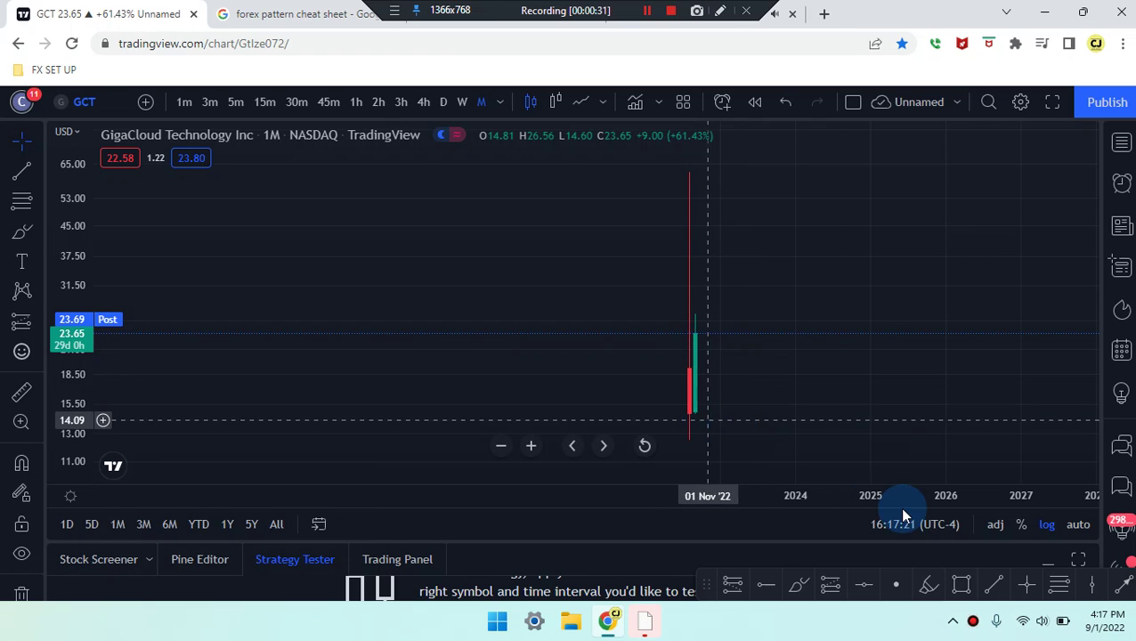
left_click(862, 588)
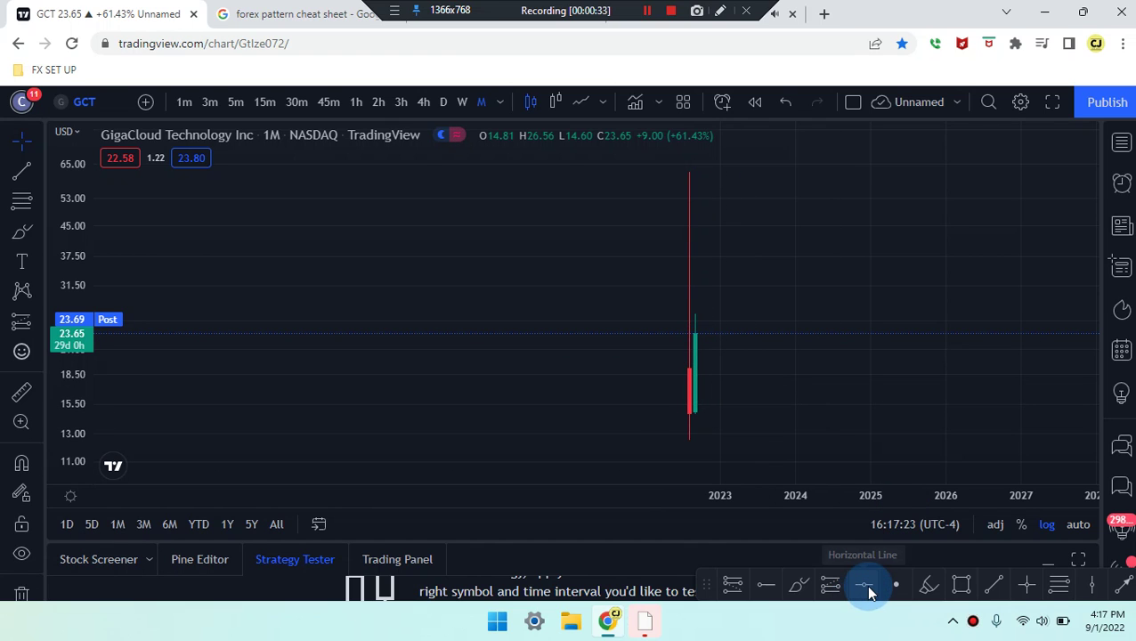
left_click(664, 368)
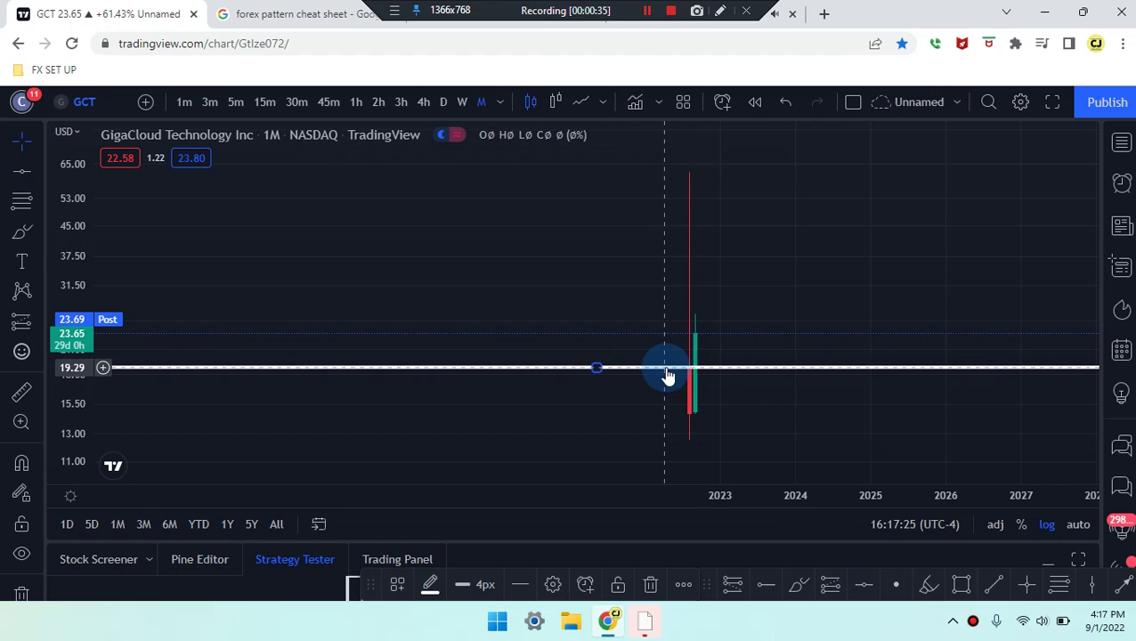
left_click(860, 588)
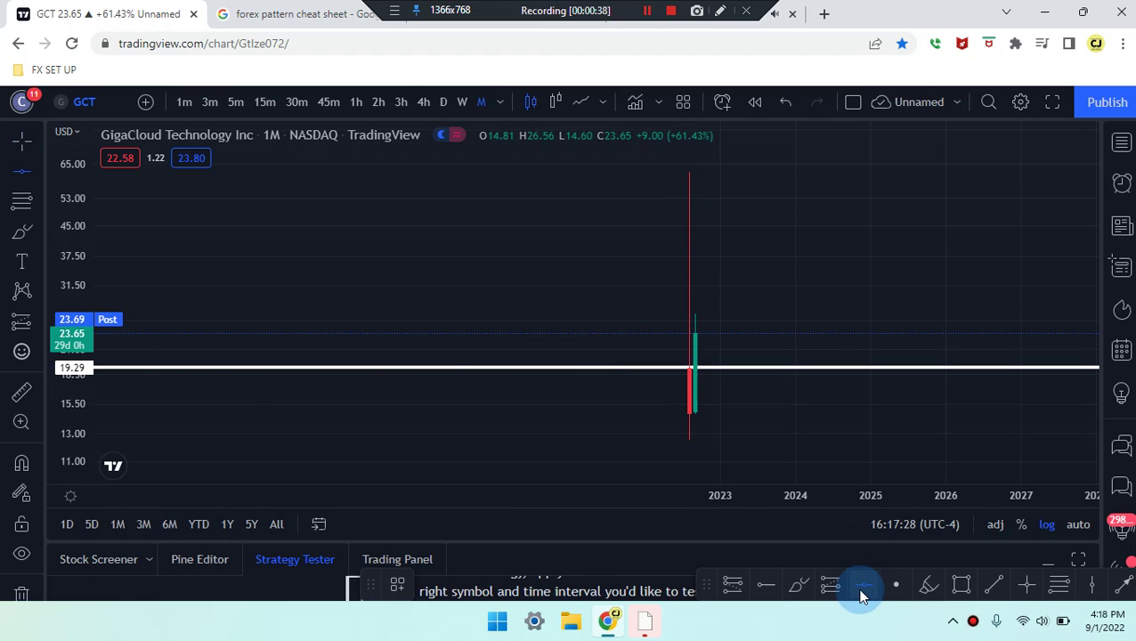
left_click(671, 412)
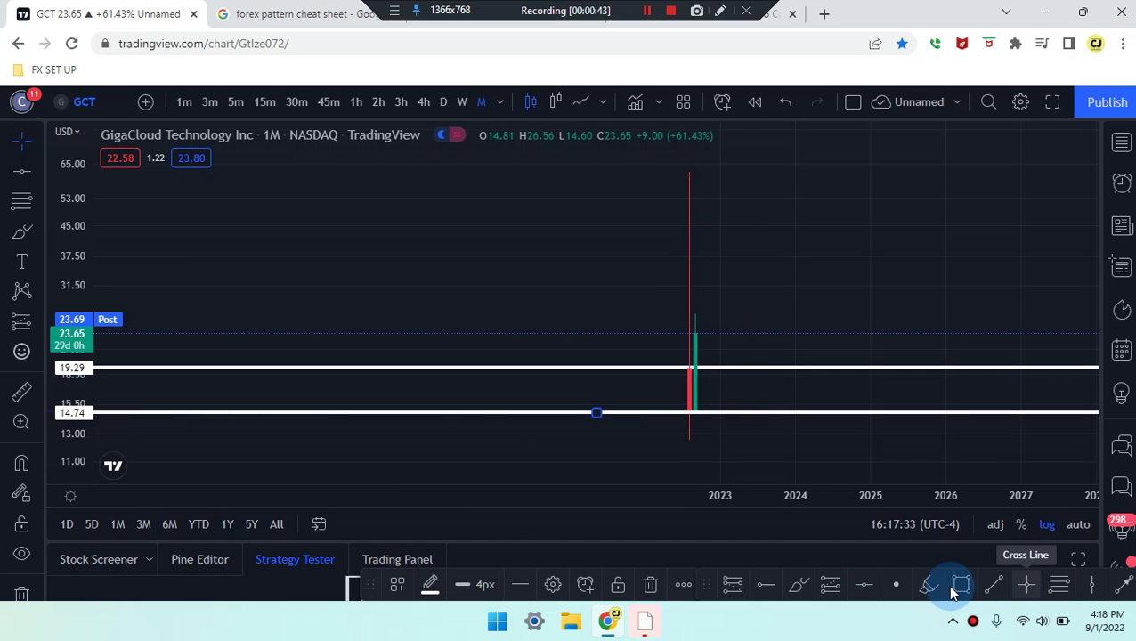
- Add a horizontal ray at about 17.03 and a horizontal line at about 62.56, at the top of the August wick
left_click(768, 587)
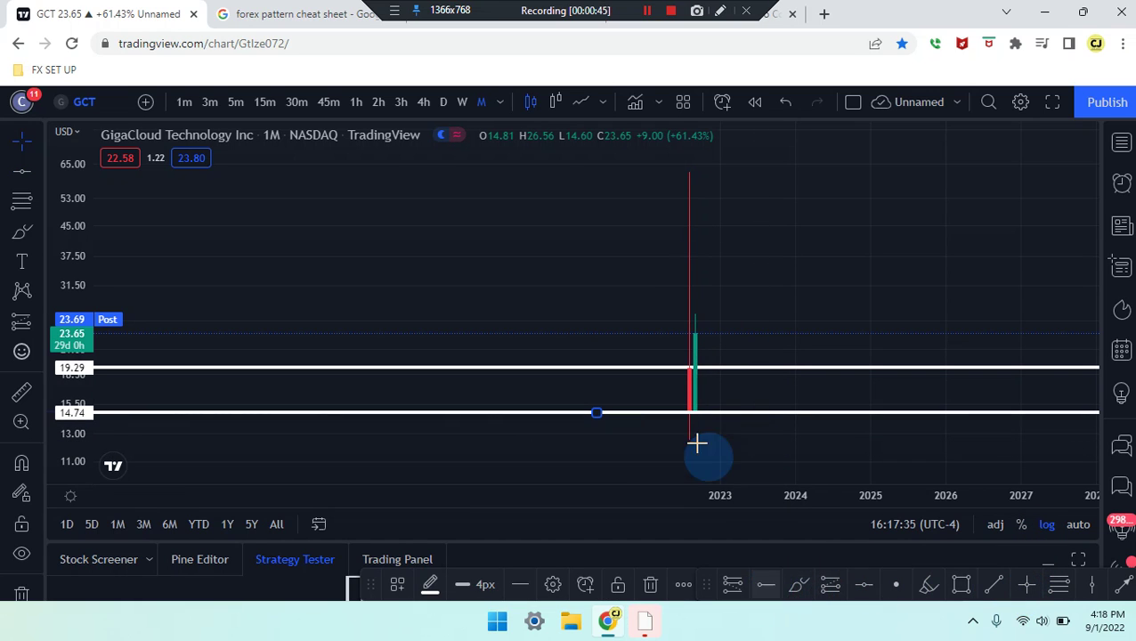
left_click(632, 388)
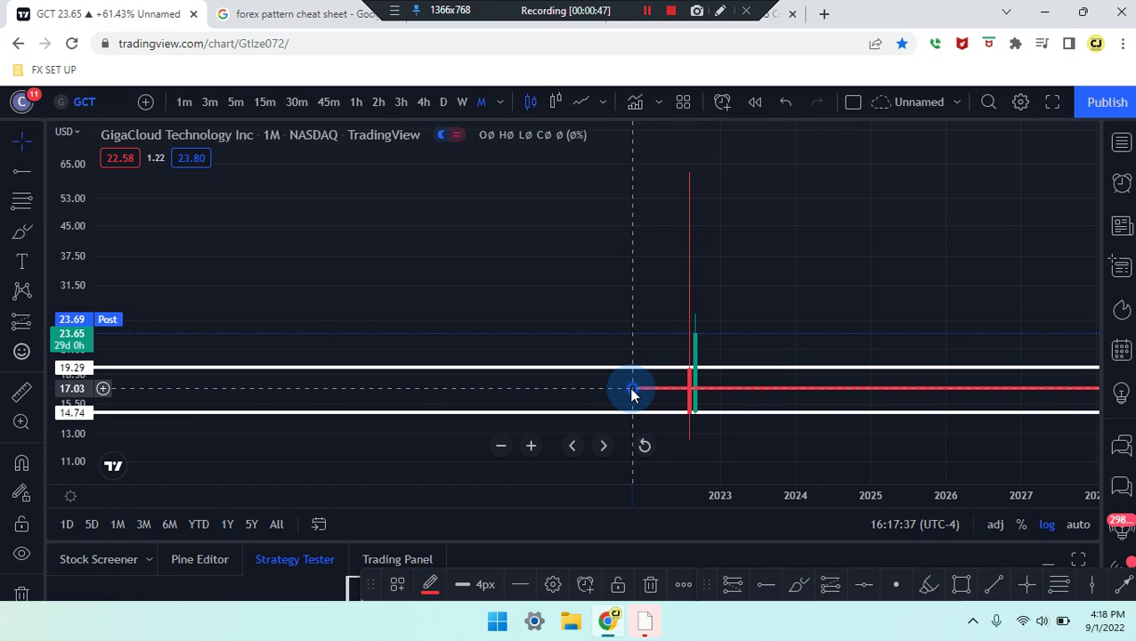
left_click(1027, 585)
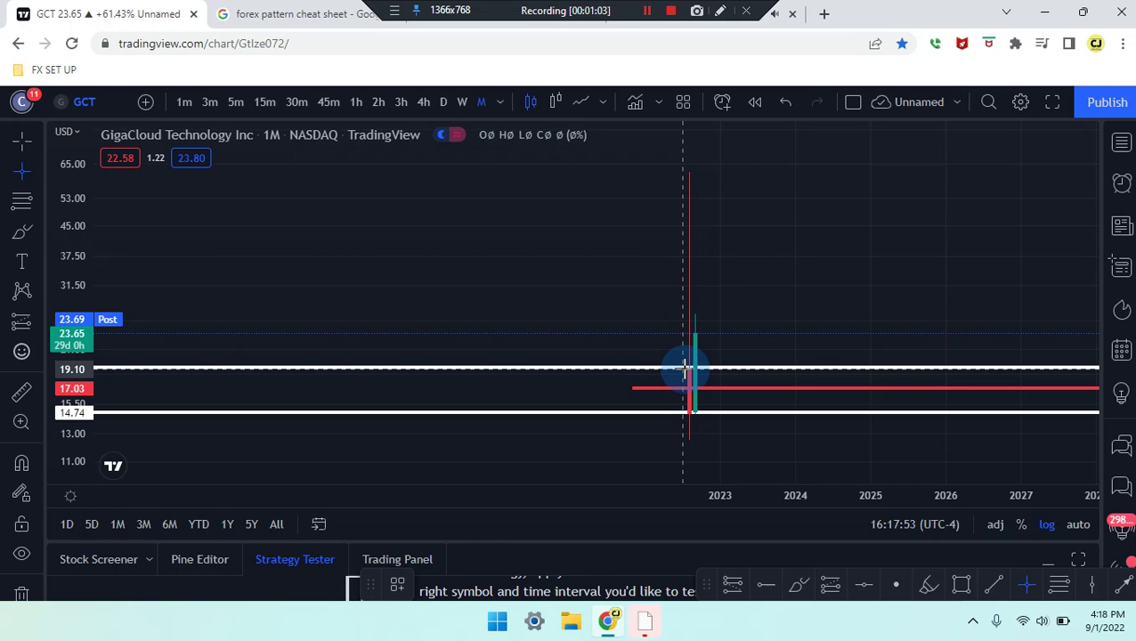
left_click(864, 584)
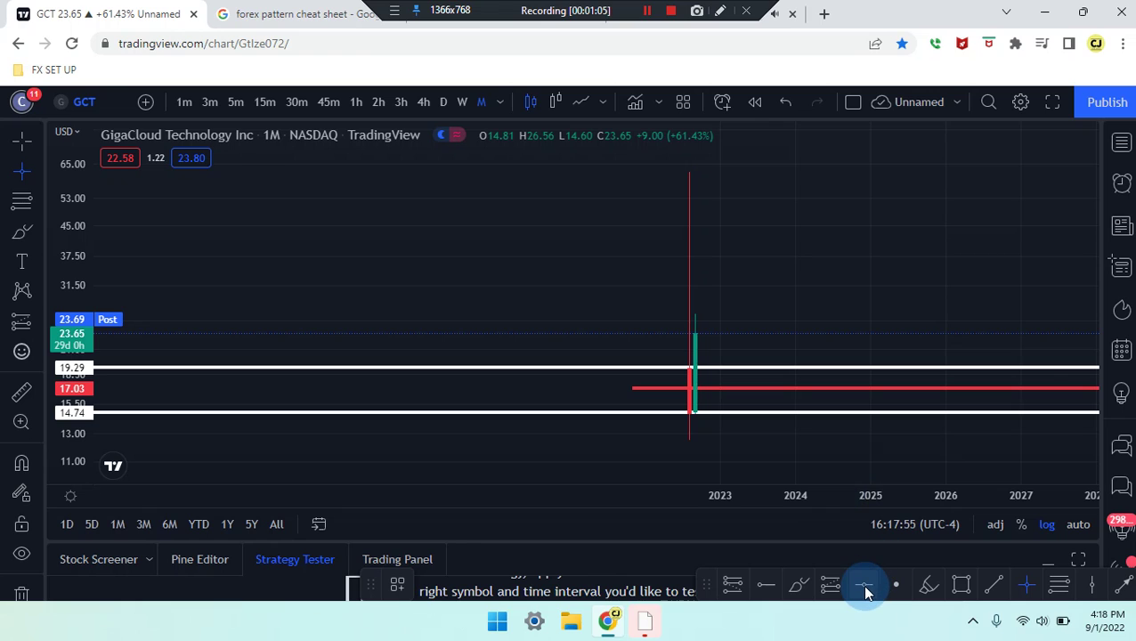
left_click(670, 170)
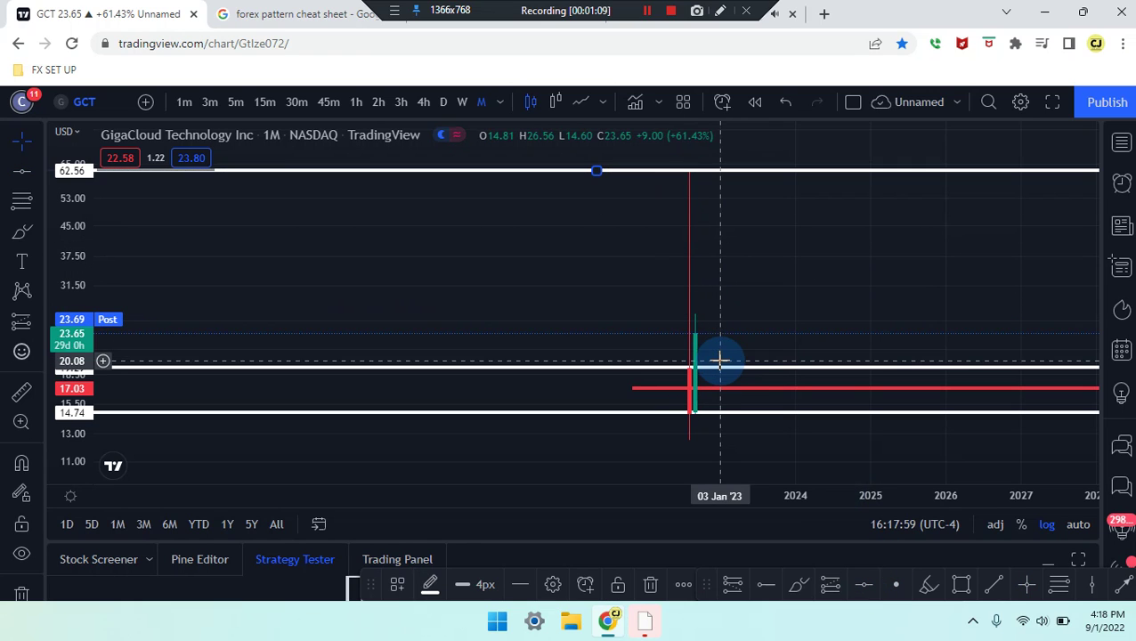
- Draw two more horizontal rays starting before the August candle, at about 32.24 and 23.90
left_click(764, 582)
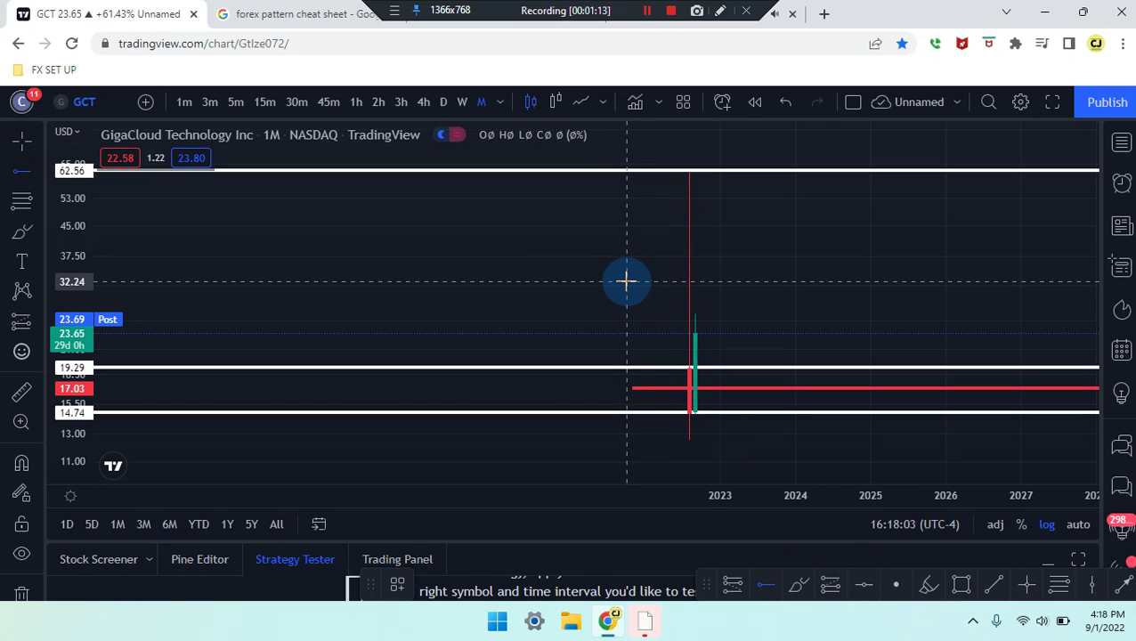
left_click(626, 281)
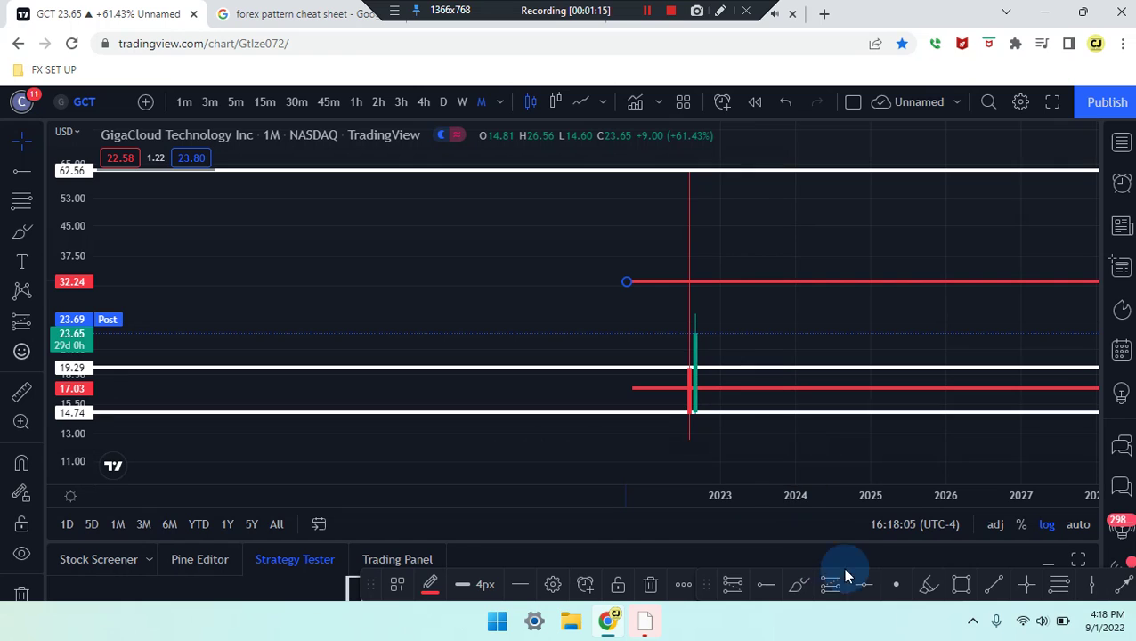
left_click(764, 580)
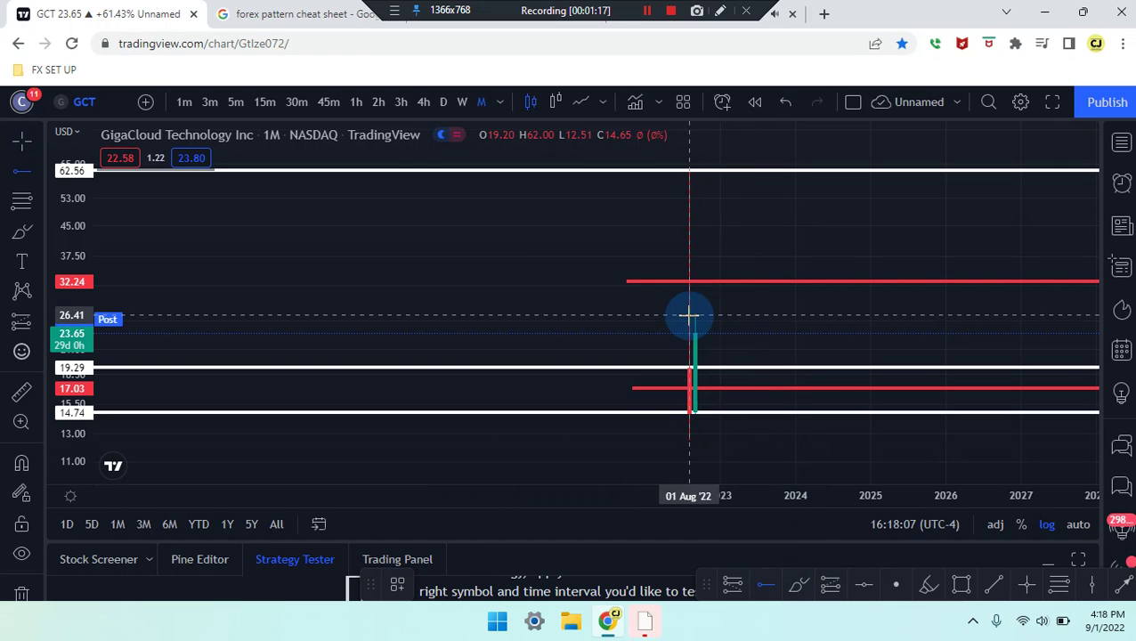
left_click(638, 331)
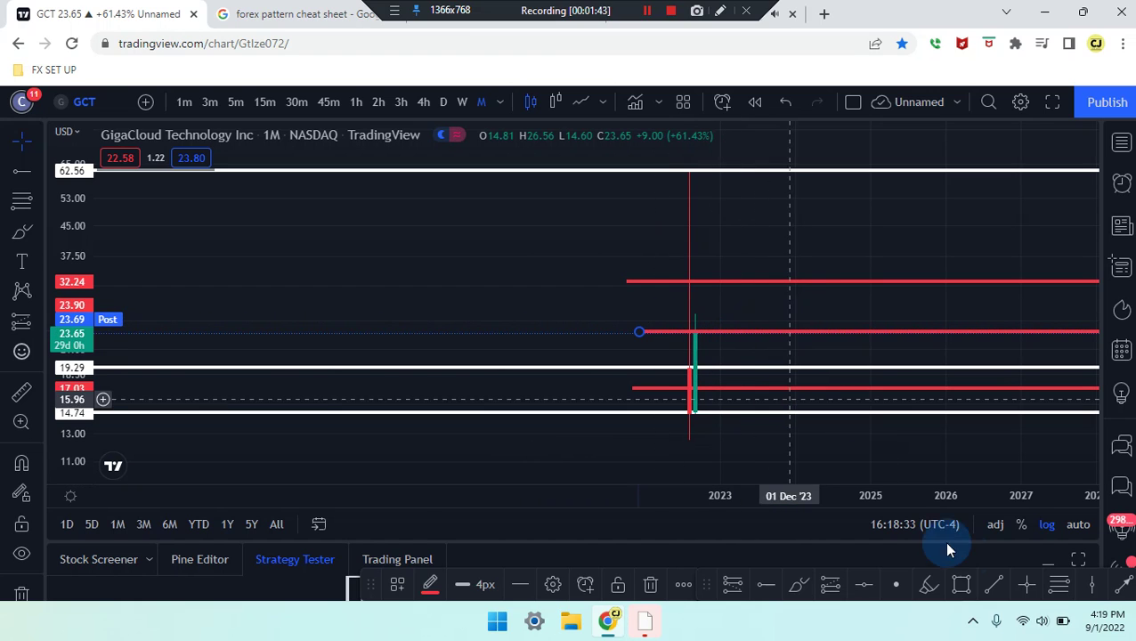
- Brush a falling path beside the August candle and a short stroke along its base, and undo both strokes
left_click(795, 583)
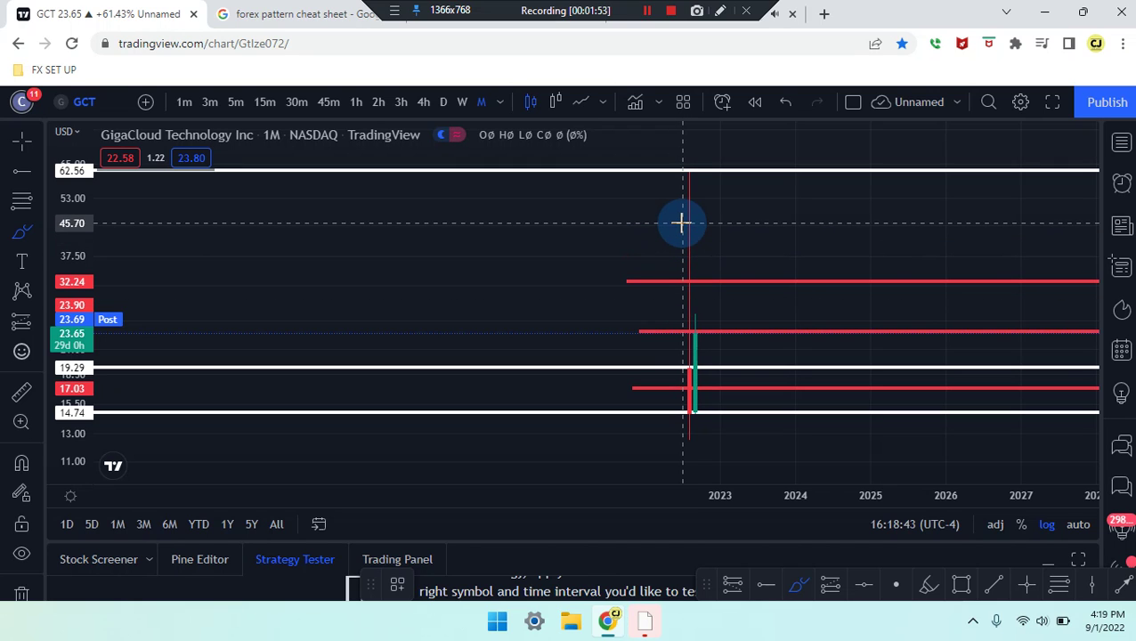
left_click_drag(685, 190, 672, 398)
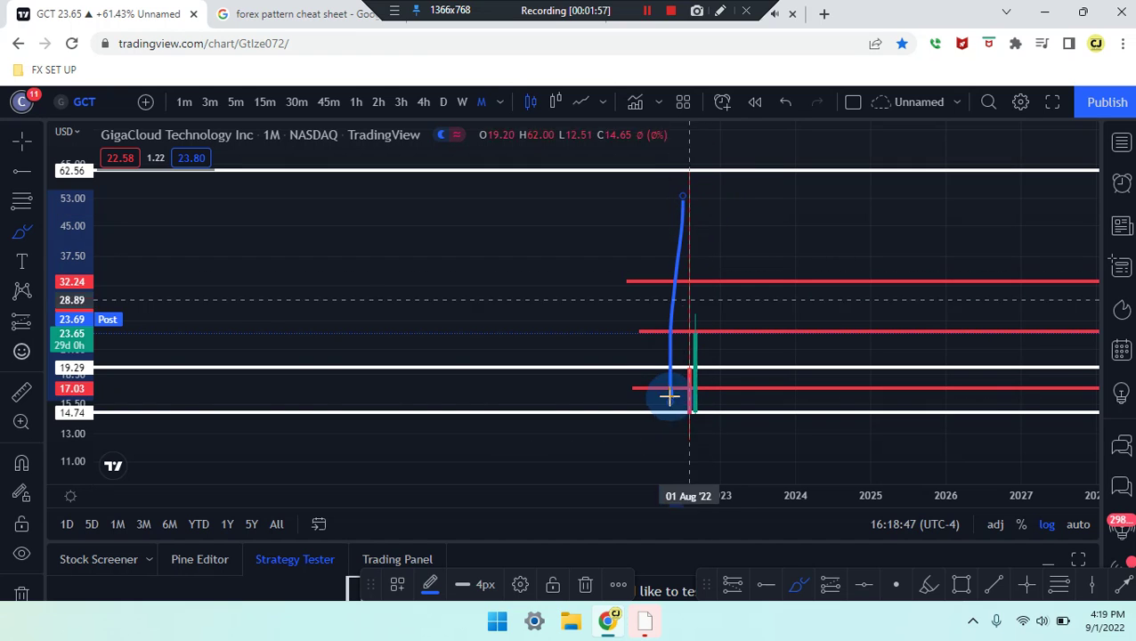
left_click_drag(667, 400, 715, 406)
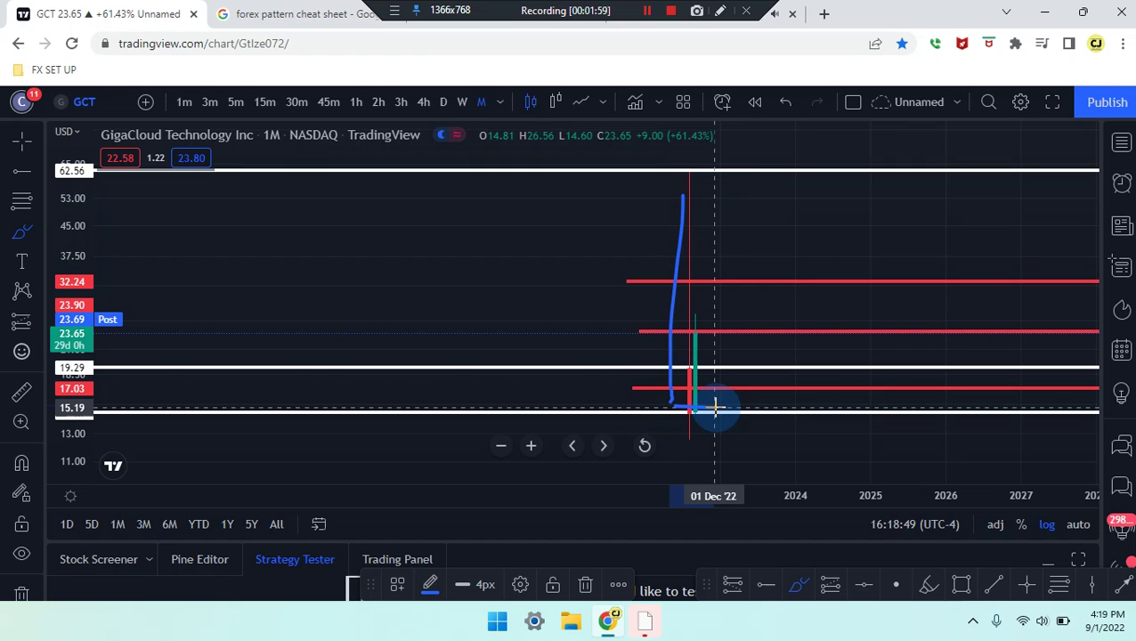
key("ctrl+z")
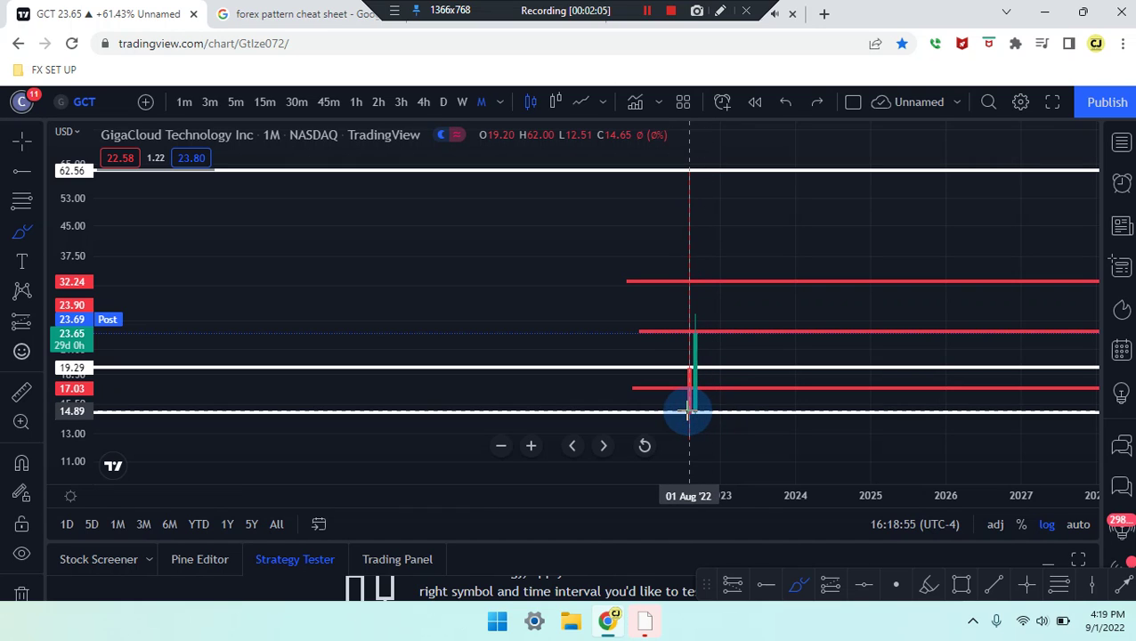
- Brush a rising stroke over the green candle and a large circle around both candles, and undo the marks
left_click_drag(691, 397, 708, 340)
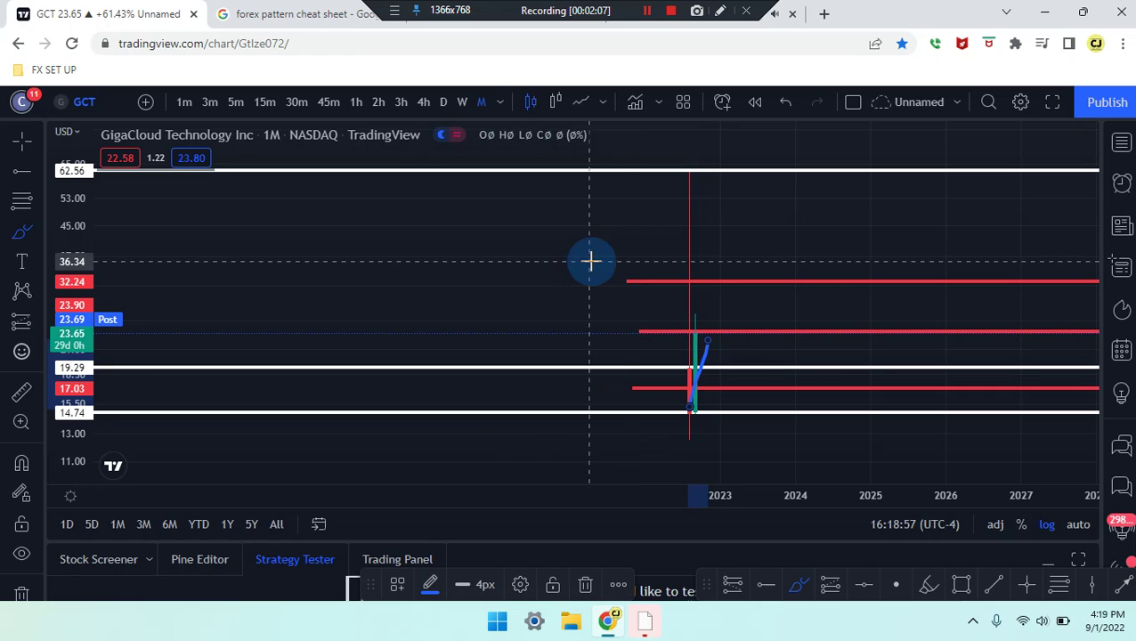
left_click_drag(591, 260, 753, 196)
left_click_drag(760, 424, 637, 226)
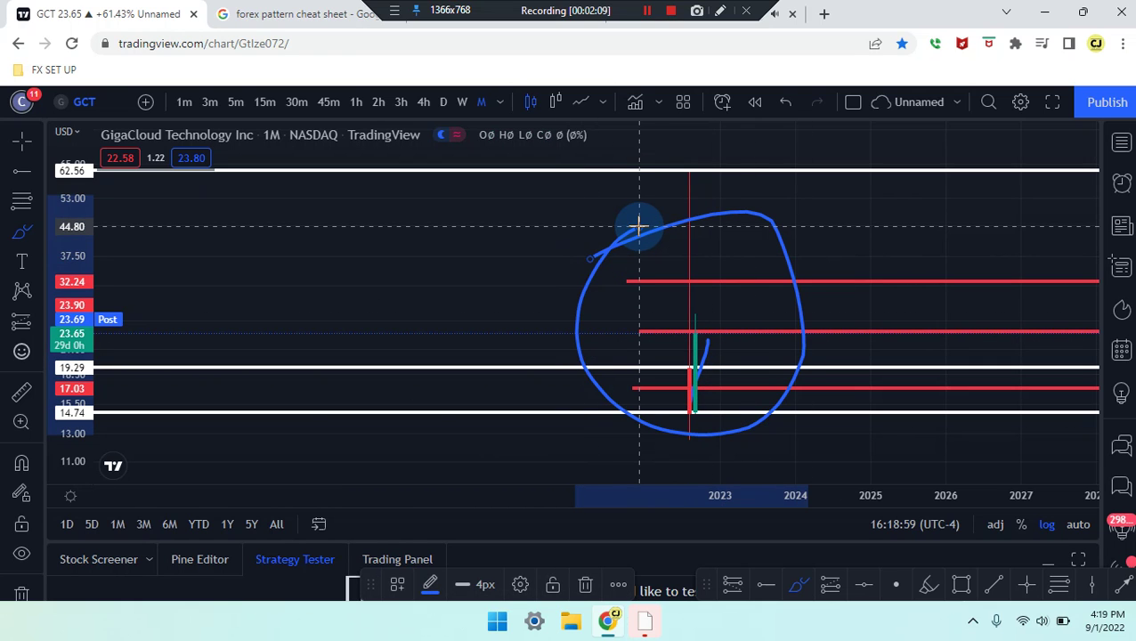
key("ctrl+z")
key("ctrl+z")
key("ctrl+z")
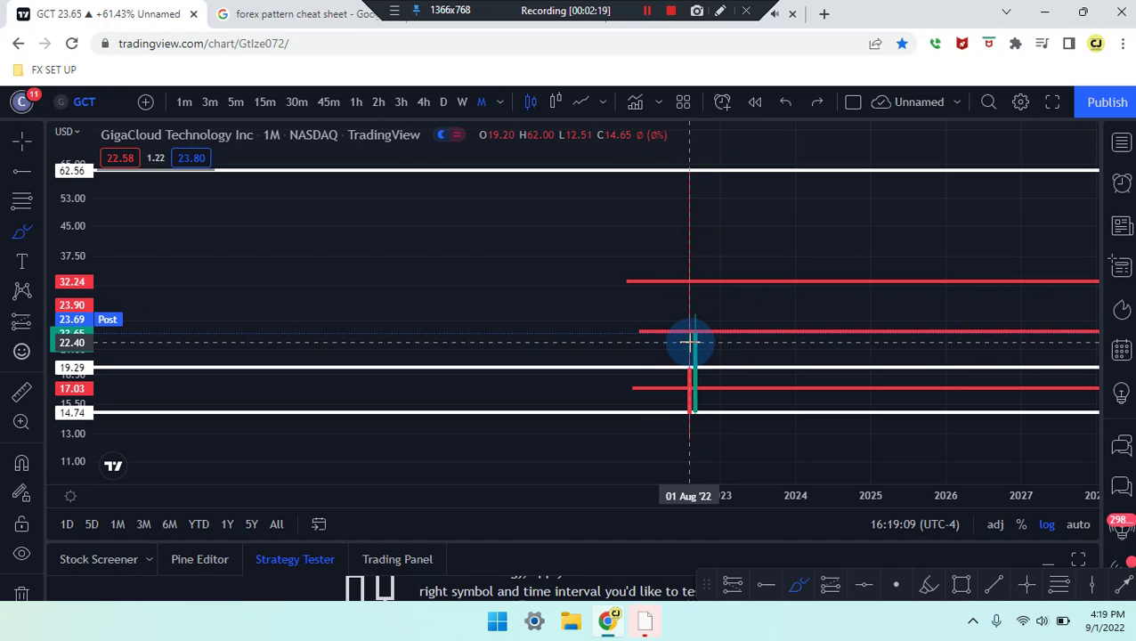
- Sketch a falling, rebounding and falling price path between the 23.90 and 14.74 levels with the brush, and undo it
left_click(664, 265)
mouse_move(679, 406)
left_mouse_down()
mouse_move(683, 419)
mouse_move(714, 322)
mouse_move(752, 405)
left_mouse_up()
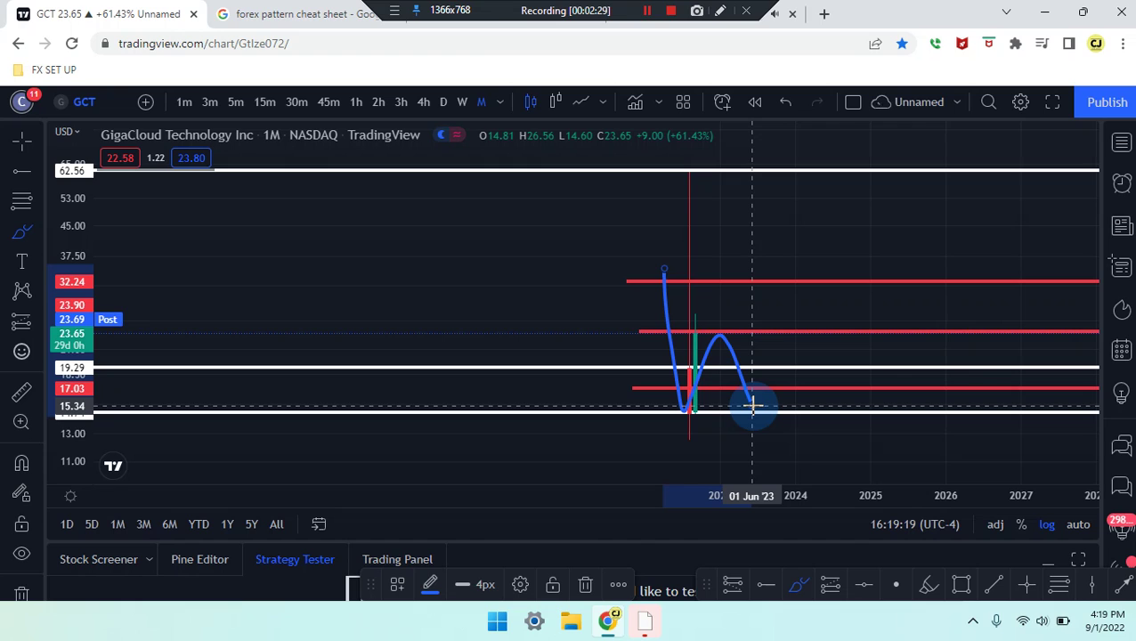
key("ctrl+z")
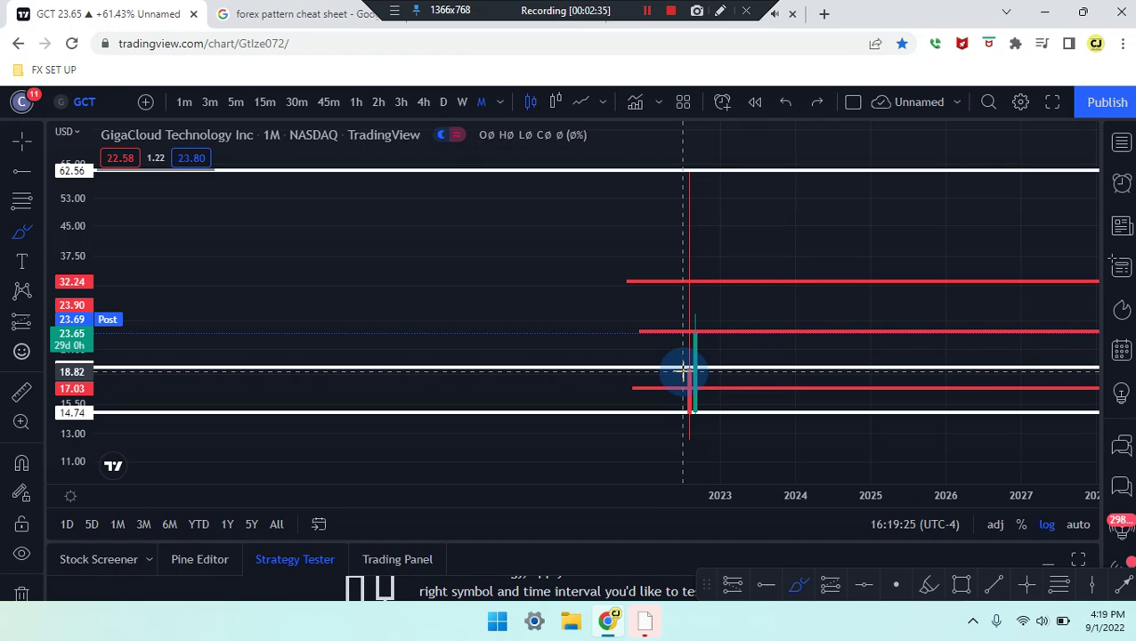
- Brush short rising strokes beside the upper part of the green monthly candle, removing each stroke
mouse_move(696, 364)
left_mouse_down()
mouse_move(723, 303)
mouse_move(715, 319)
left_mouse_up()
key("ctrl+z")
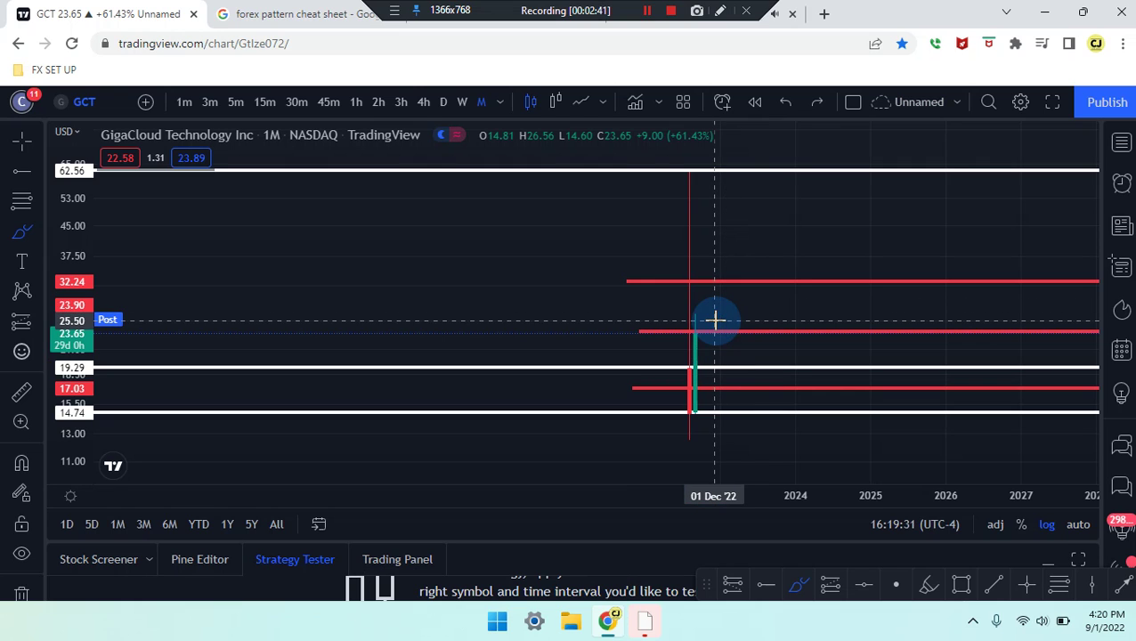
left_click_drag(701, 335, 707, 312)
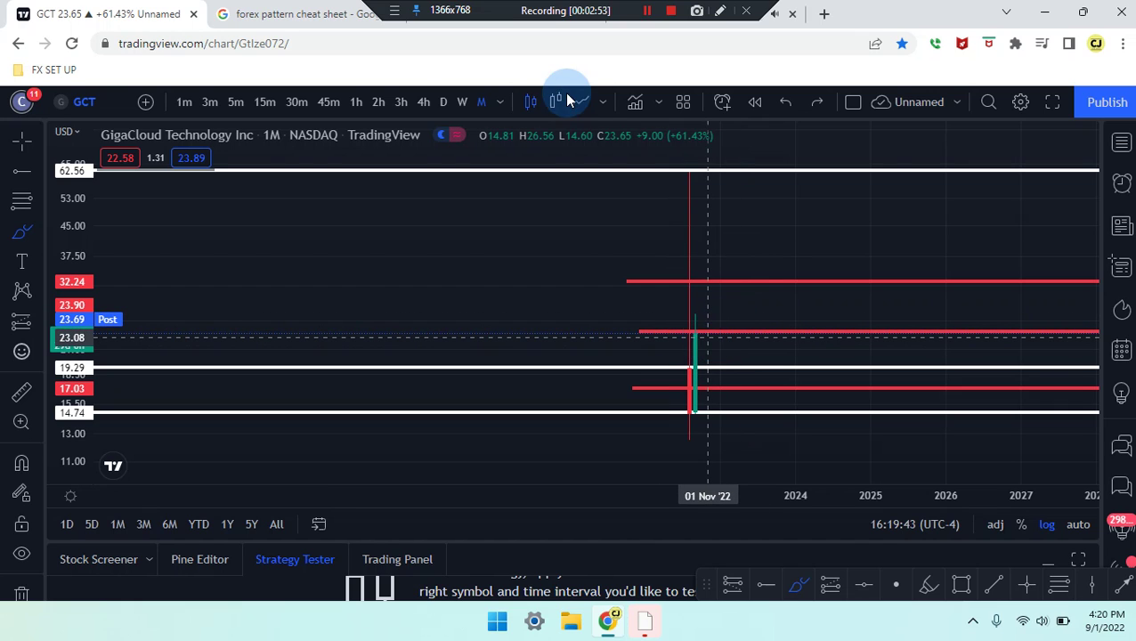
- Switch the chart to the weekly timeframe, mark a slightly rising line near the candle lows with the brush, and undo the mark
left_click(461, 102)
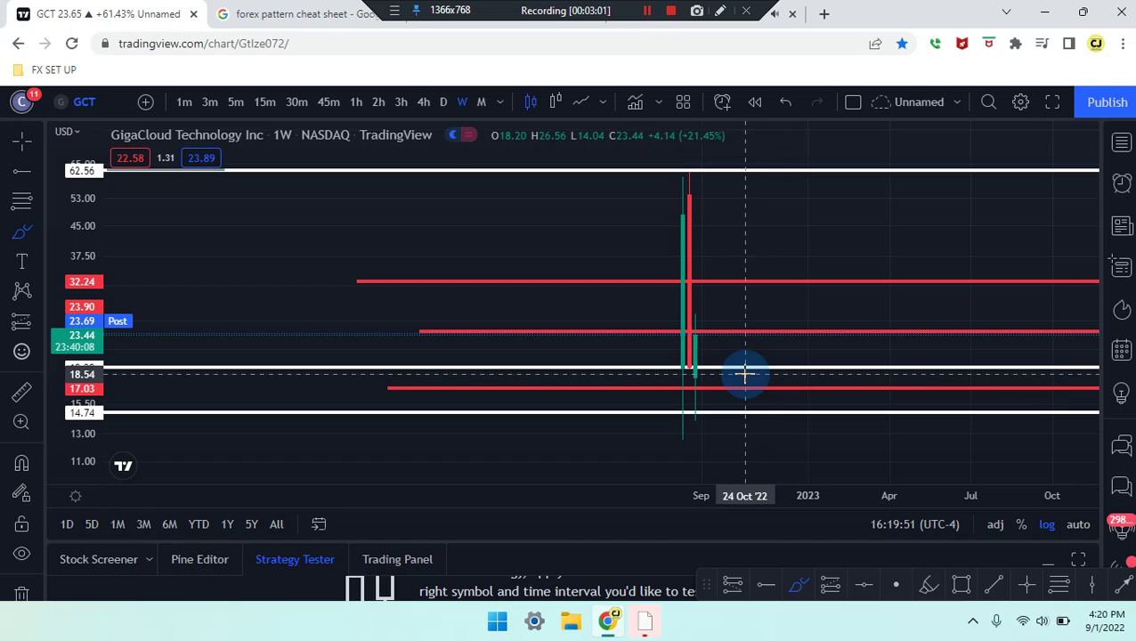
left_click(674, 421)
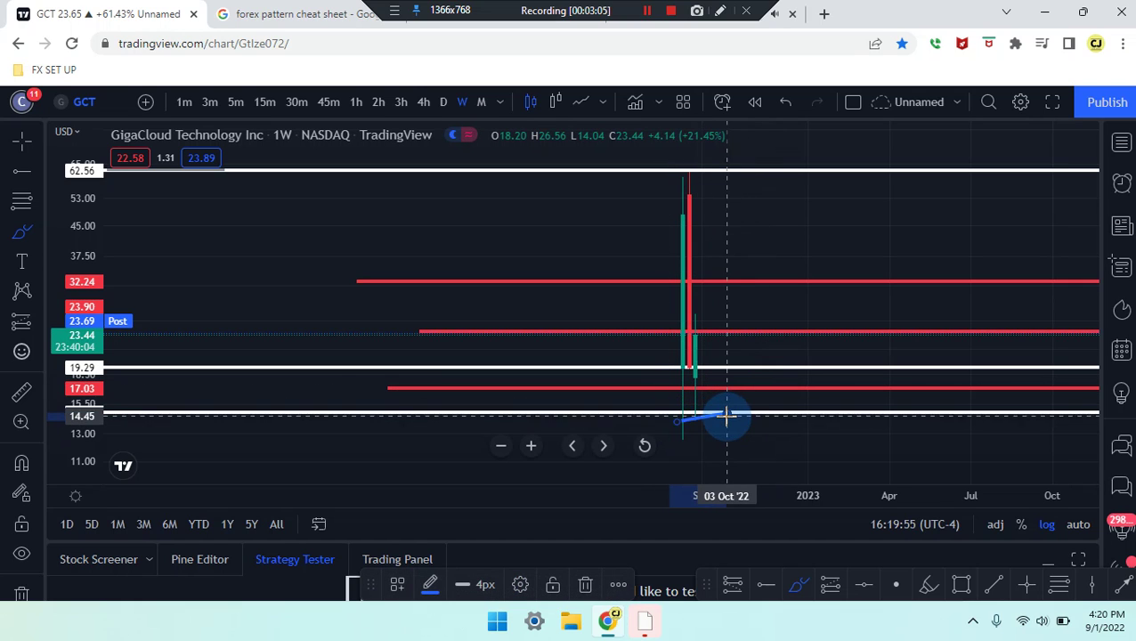
left_click(727, 414)
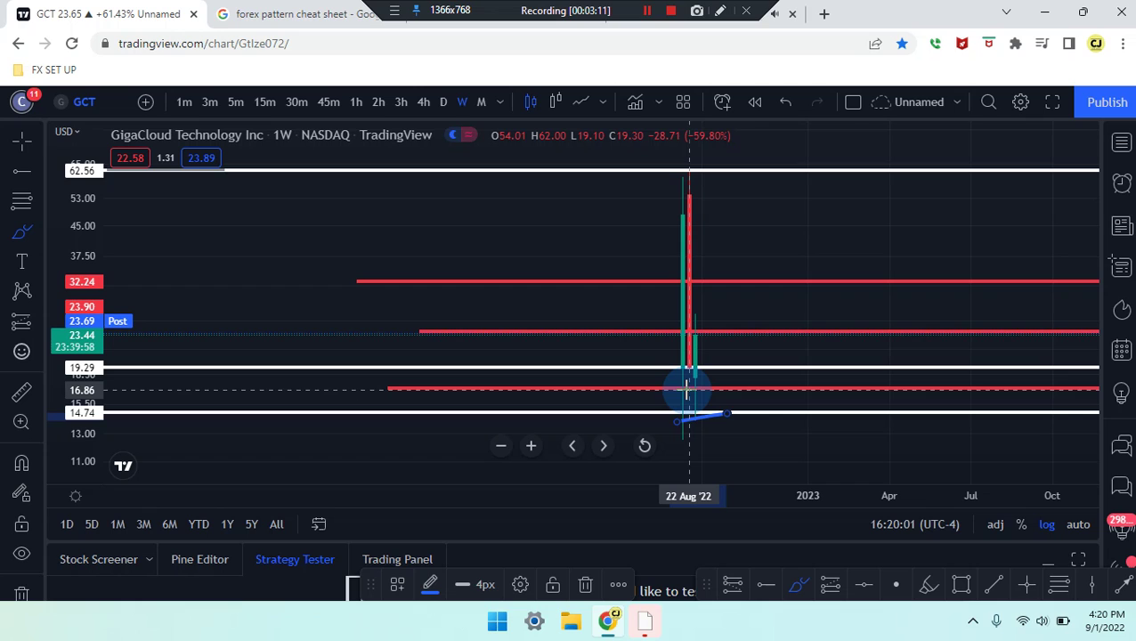
key("ctrl+z")
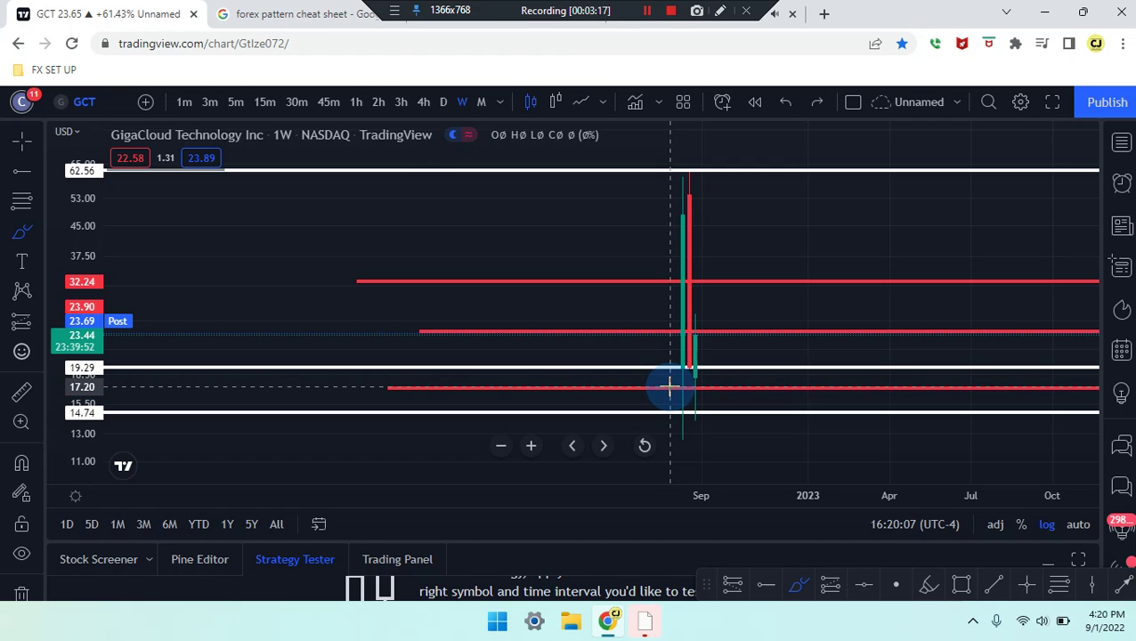
- Brush the weekly candles' up-and-down swing and rising strokes near the 23.90 ray, undoing each mark
mouse_move(670, 386)
left_mouse_down()
mouse_move(675, 246)
mouse_move(690, 365)
mouse_move(703, 339)
left_mouse_up()
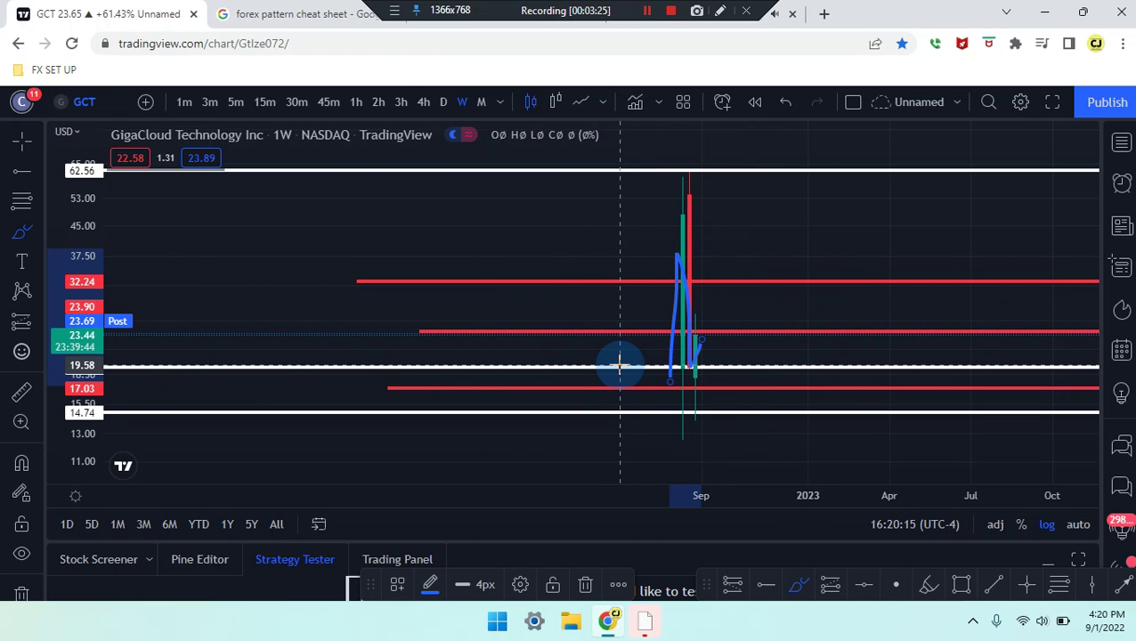
key("ctrl+z")
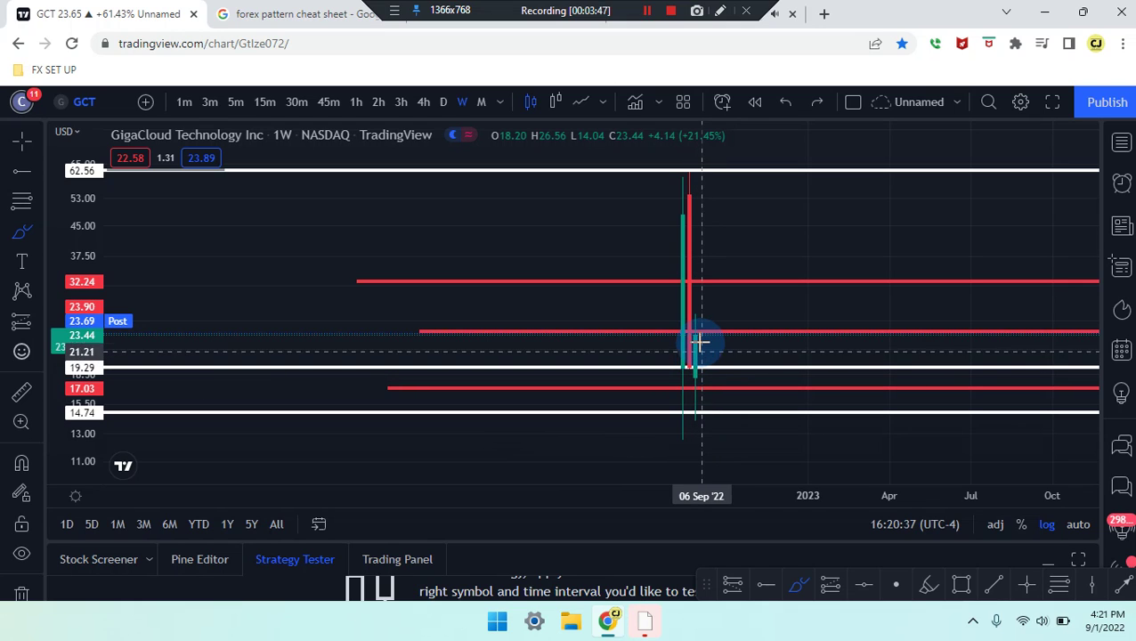
left_click_drag(701, 342, 714, 318)
key("ctrl+z")
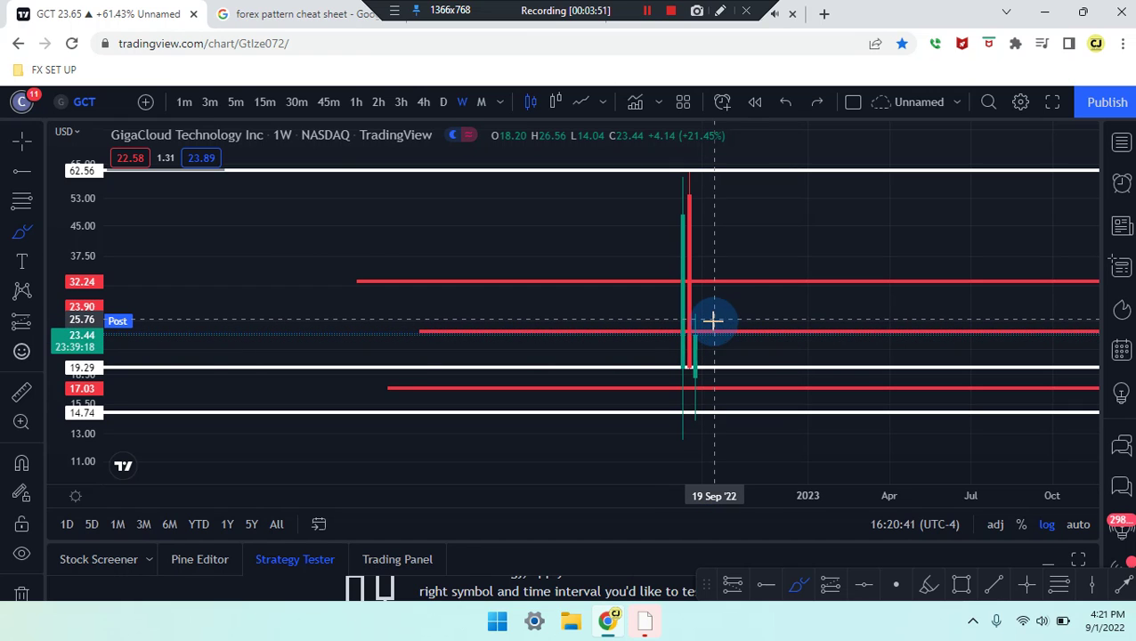
left_click_drag(631, 334, 720, 320)
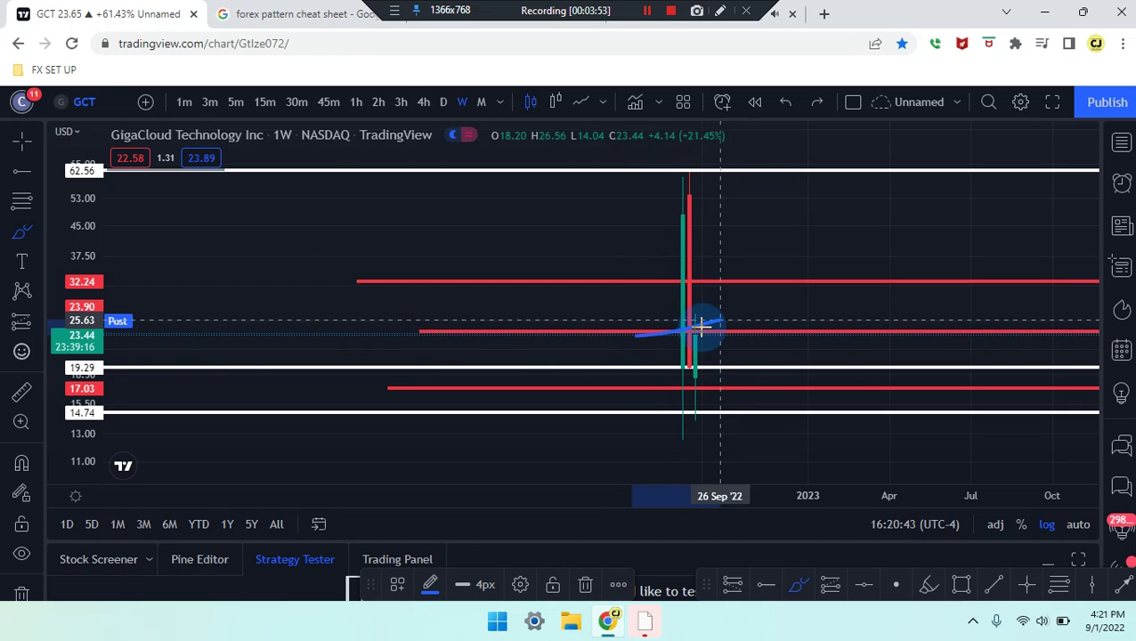
key("ctrl+z")
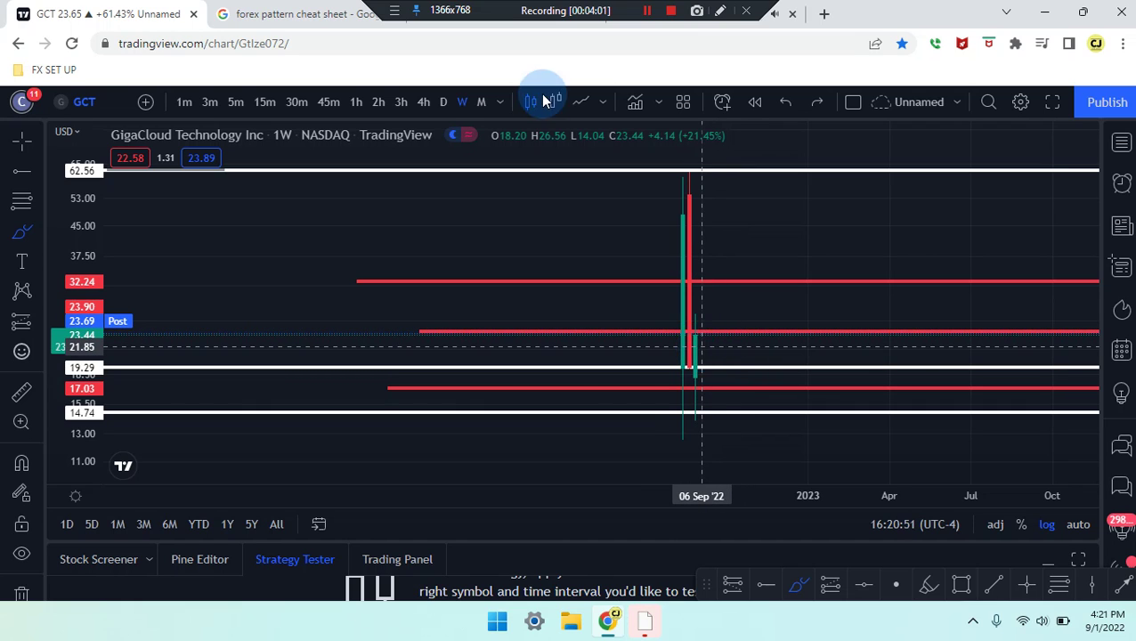
- Switch the chart to the daily timeframe
left_click(444, 100)
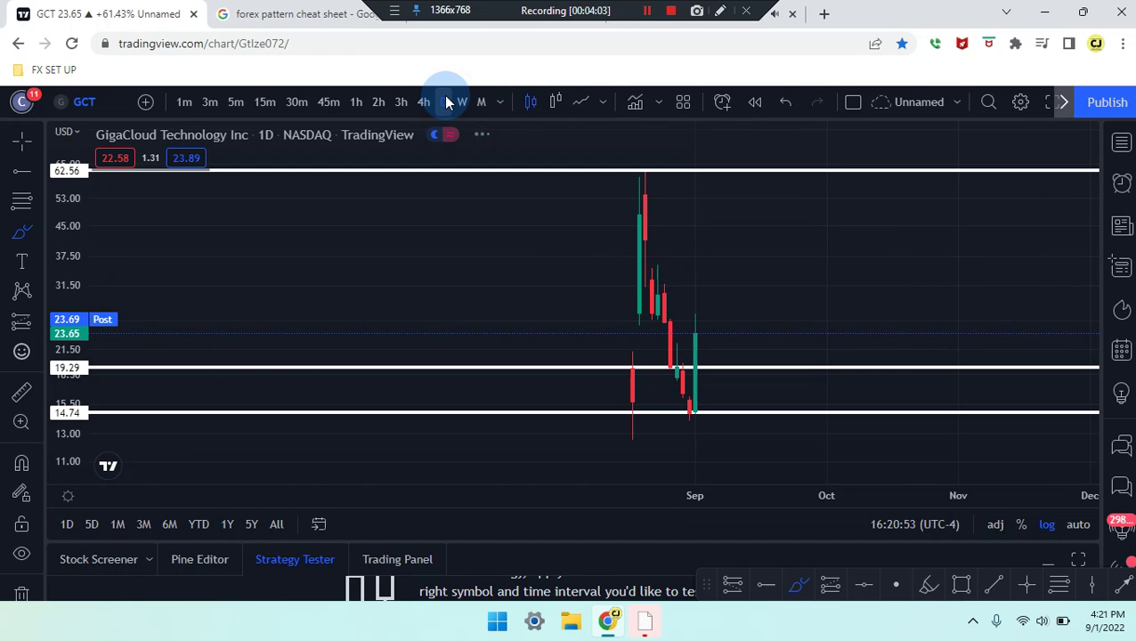
- Brush a rising stroke beside the first daily candles and another stroke across the decline, undoing each mark
scroll(690, 352, "up", 1)
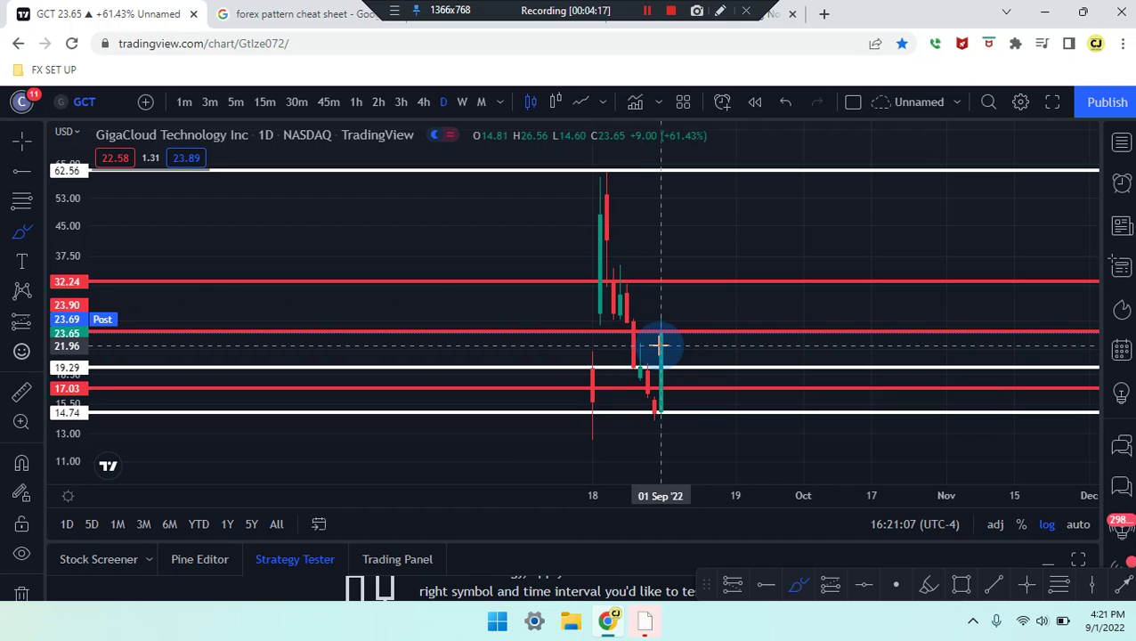
left_click_drag(577, 397, 600, 261)
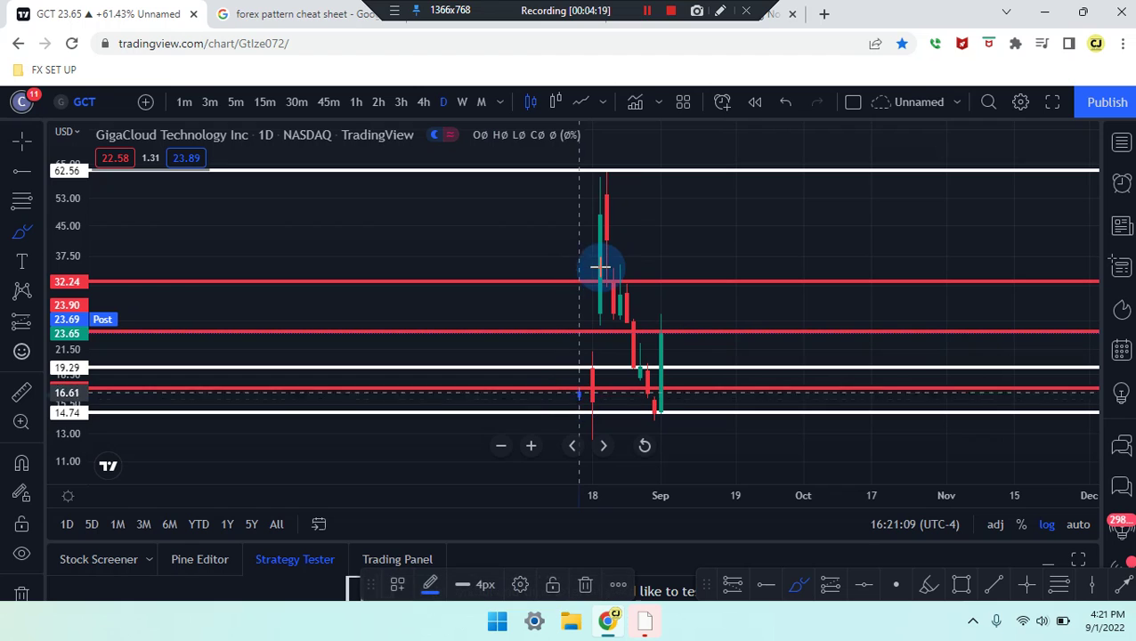
key("ctrl+z")
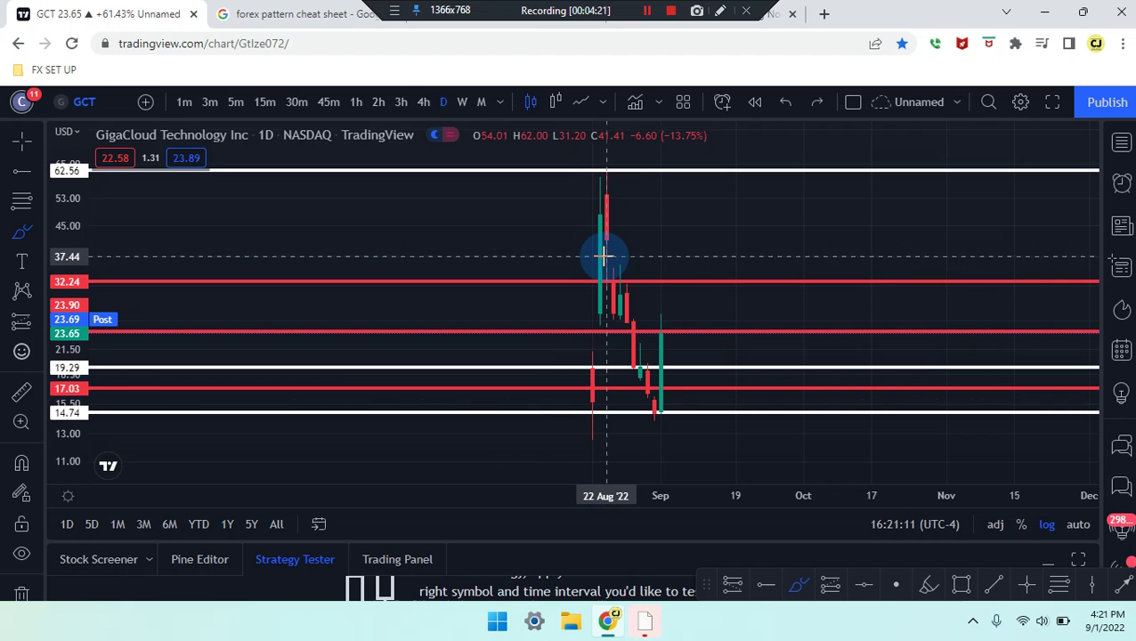
mouse_move(653, 304)
left_mouse_down()
mouse_move(558, 284)
mouse_move(599, 253)
left_mouse_up()
key("ctrl+z")
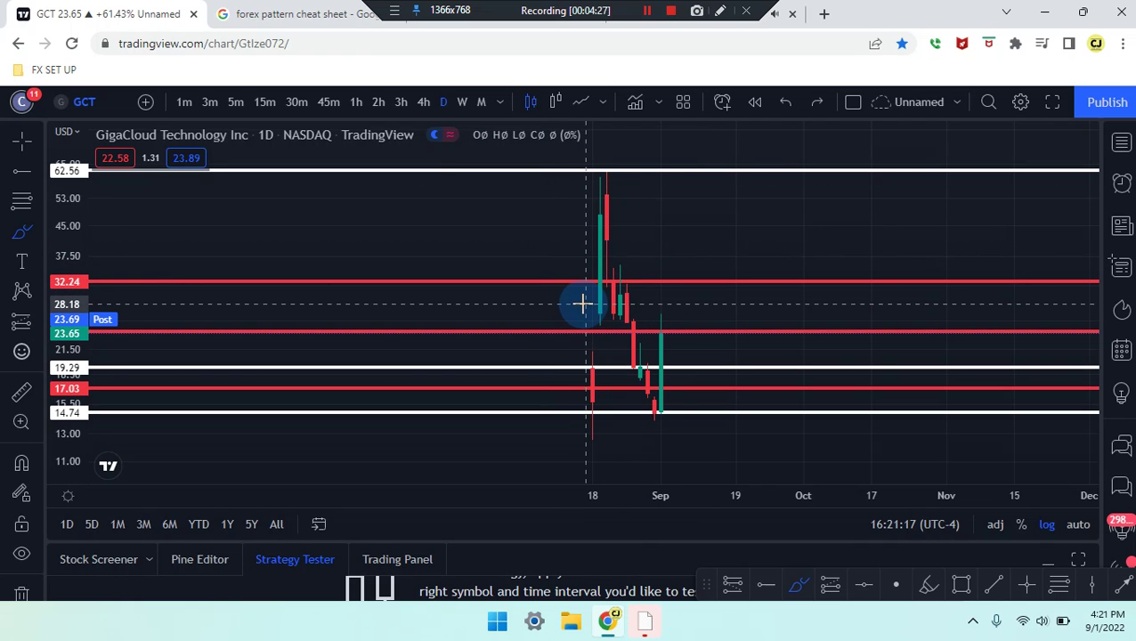
- Brush the daily swing down to the 14.74 ray, the rebound to 23.90 and a possible fall back, undoing the latest strokes
mouse_move(582, 307)
left_mouse_down()
mouse_move(593, 198)
mouse_move(602, 308)
mouse_move(621, 298)
mouse_move(655, 411)
left_mouse_up()
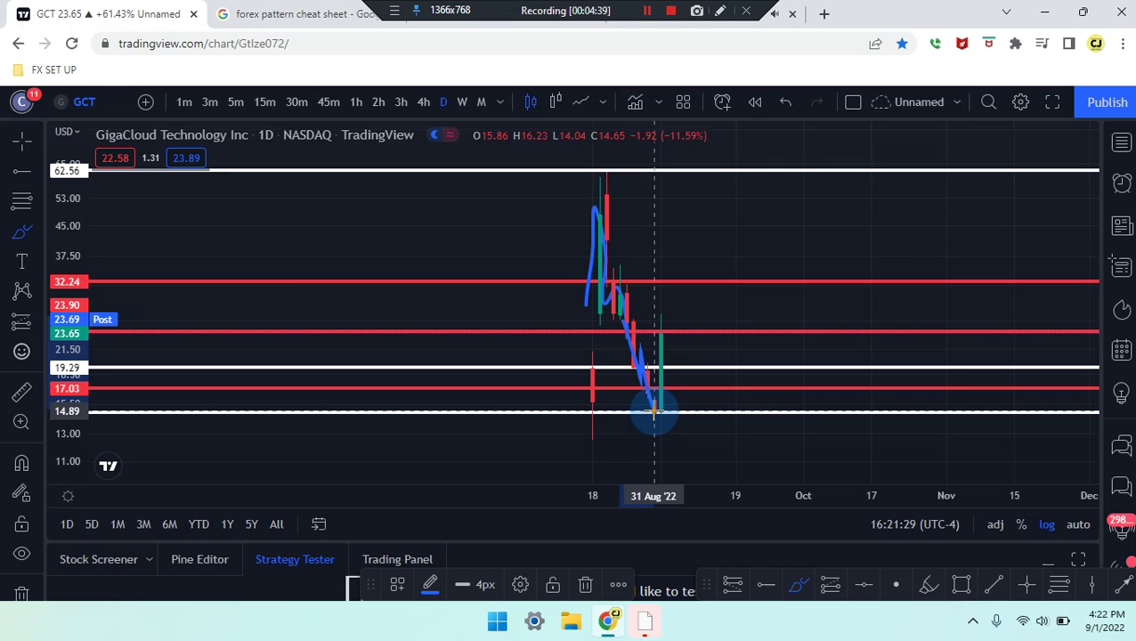
mouse_move(654, 411)
left_mouse_down()
mouse_move(662, 341)
mouse_move(628, 322)
mouse_move(702, 332)
left_mouse_up()
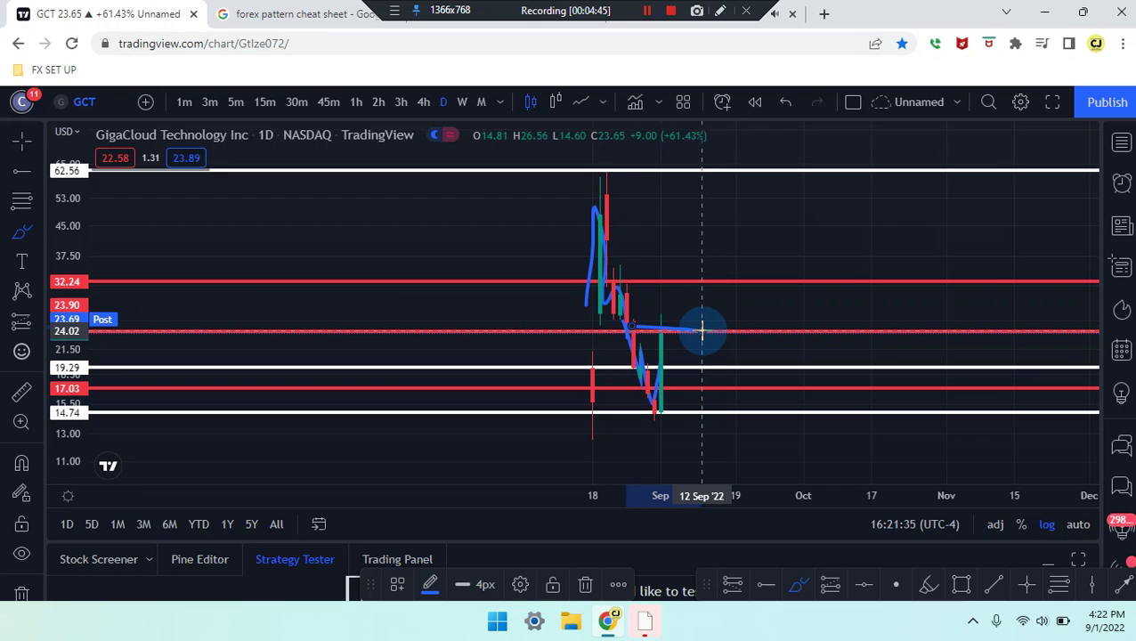
left_click_drag(703, 331, 723, 412)
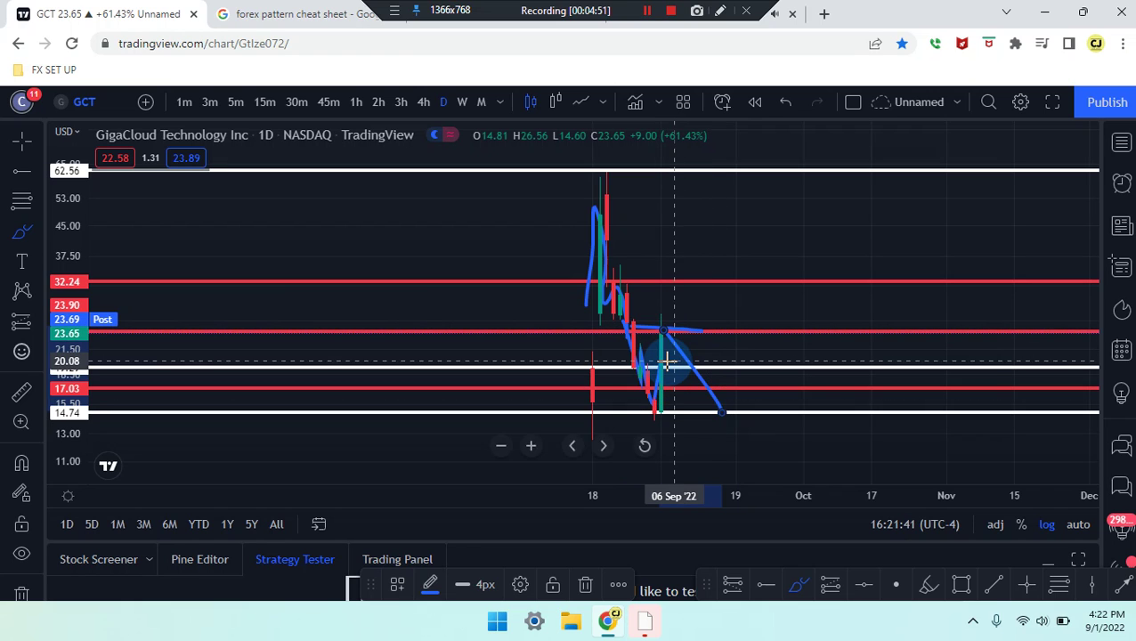
key("ctrl+z")
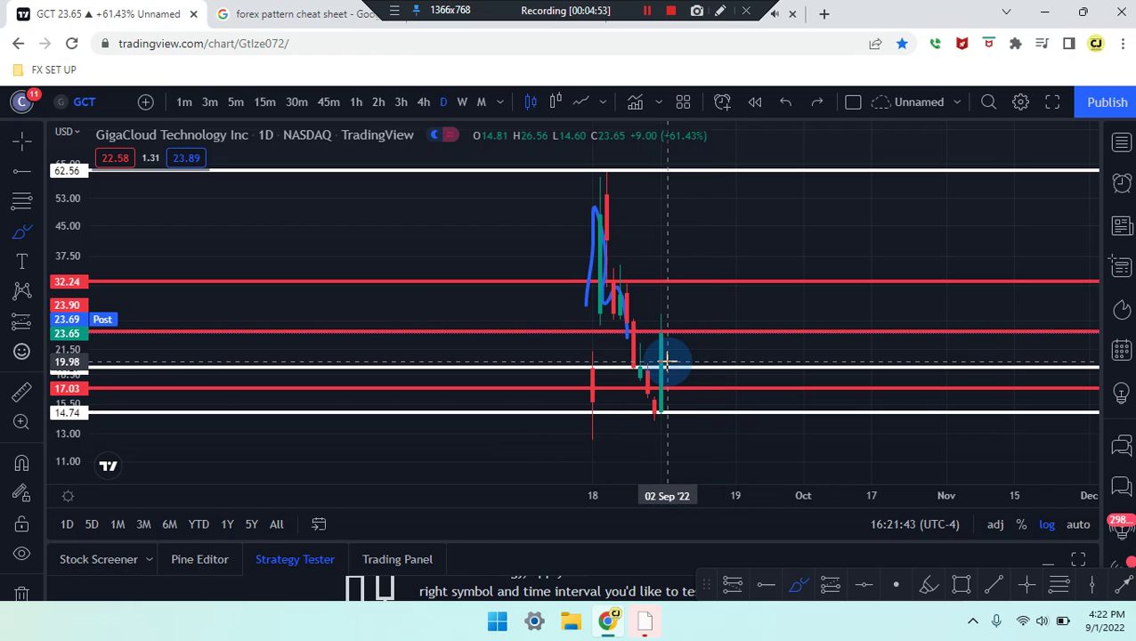
- Brush the daily candles' dip and rebound with a rise to the 32.24 ray and a line above the last candle, undoing every mark
left_click_drag(655, 427, 721, 341)
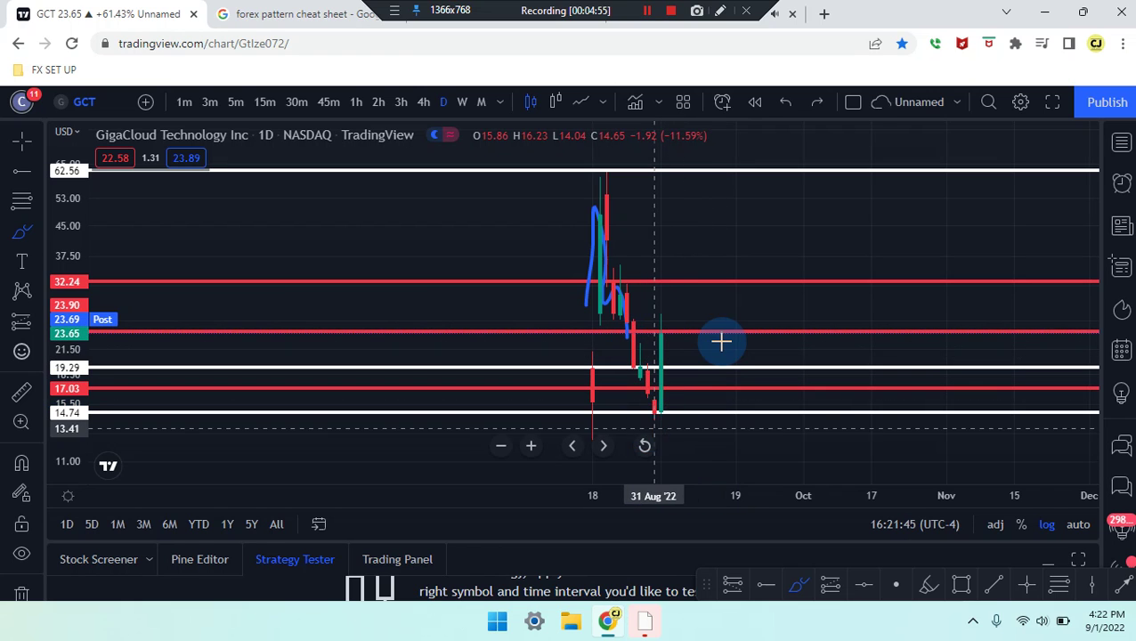
key("ctrl+z")
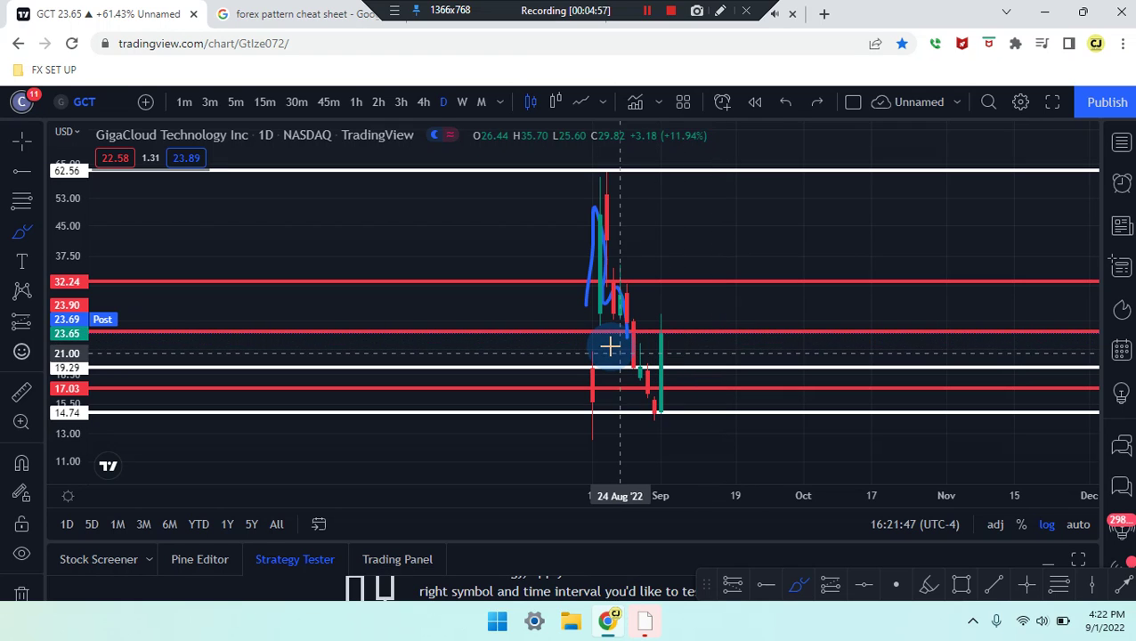
left_click_drag(610, 348, 645, 360)
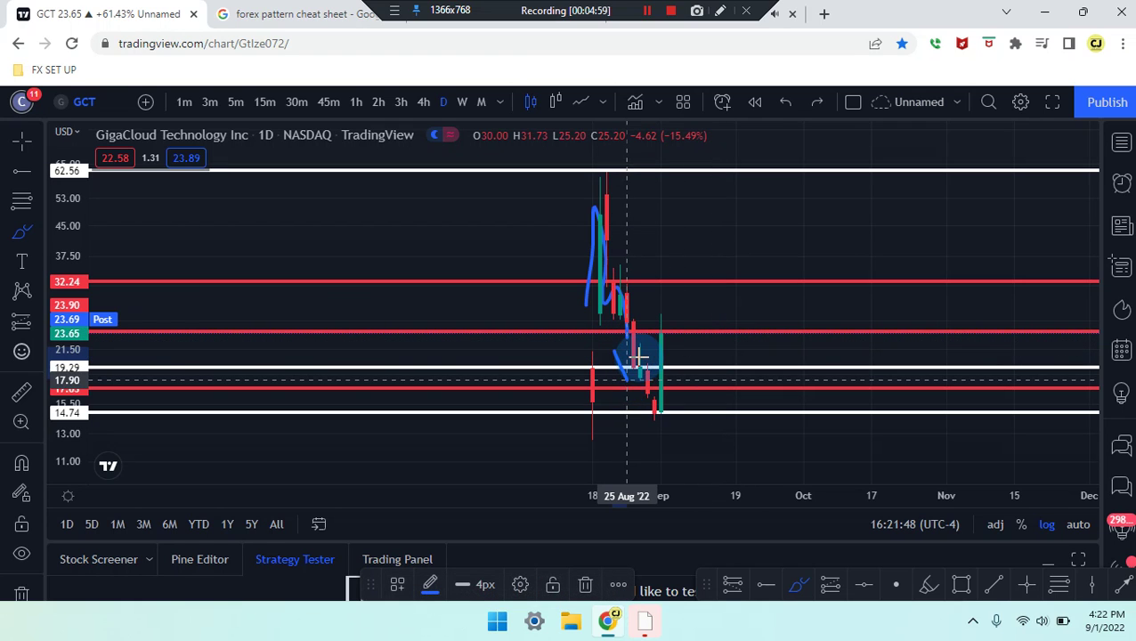
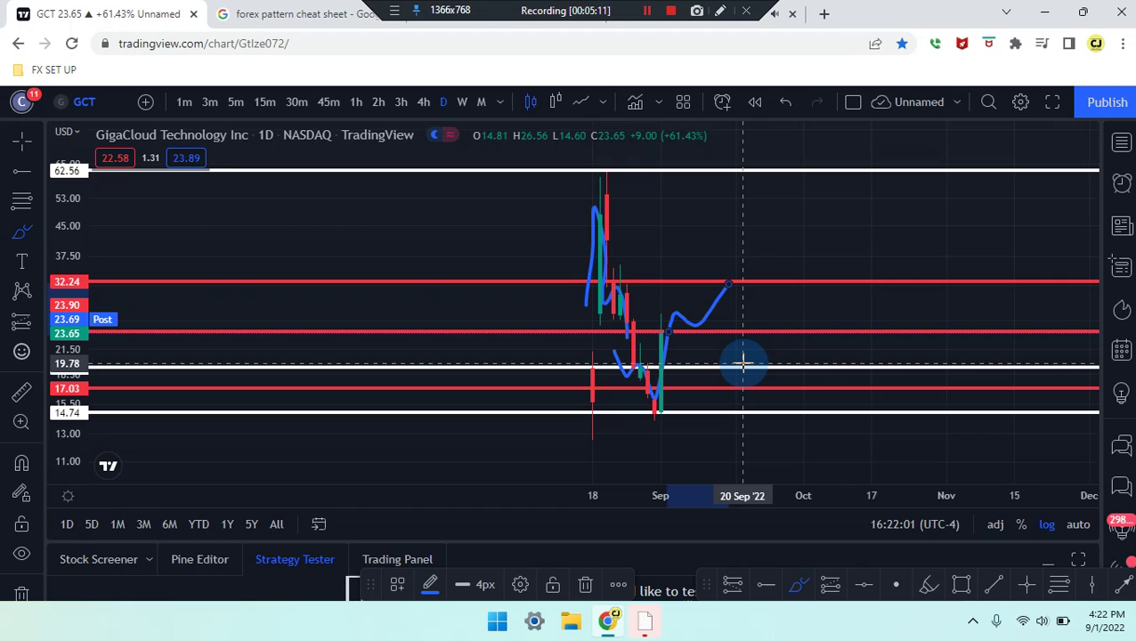
key("ctrl+z")
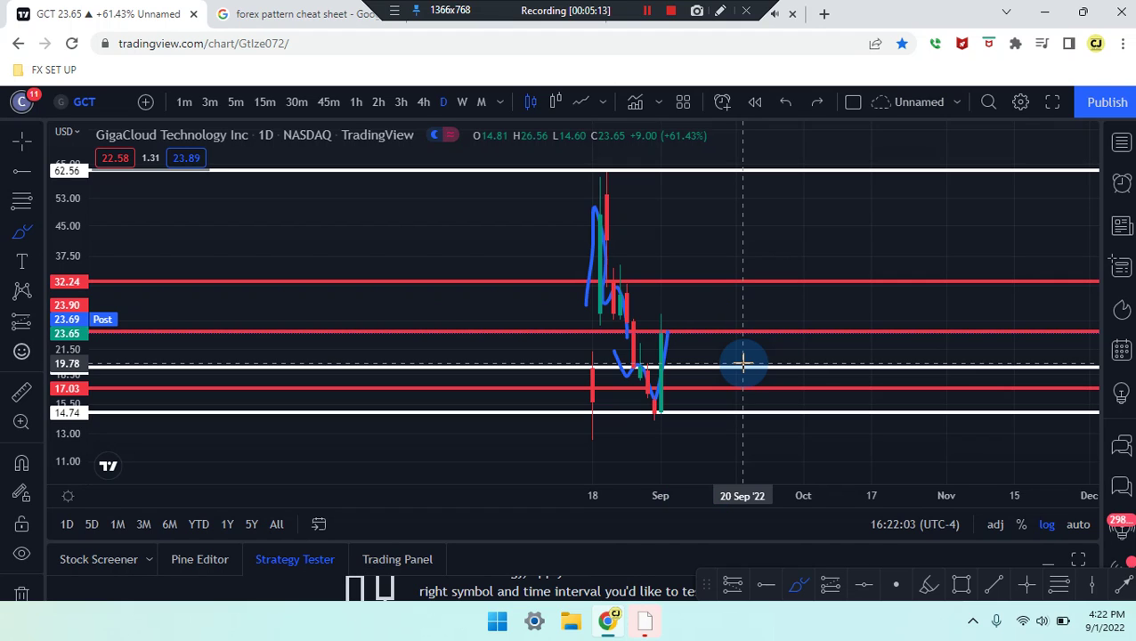
key("ctrl+z")
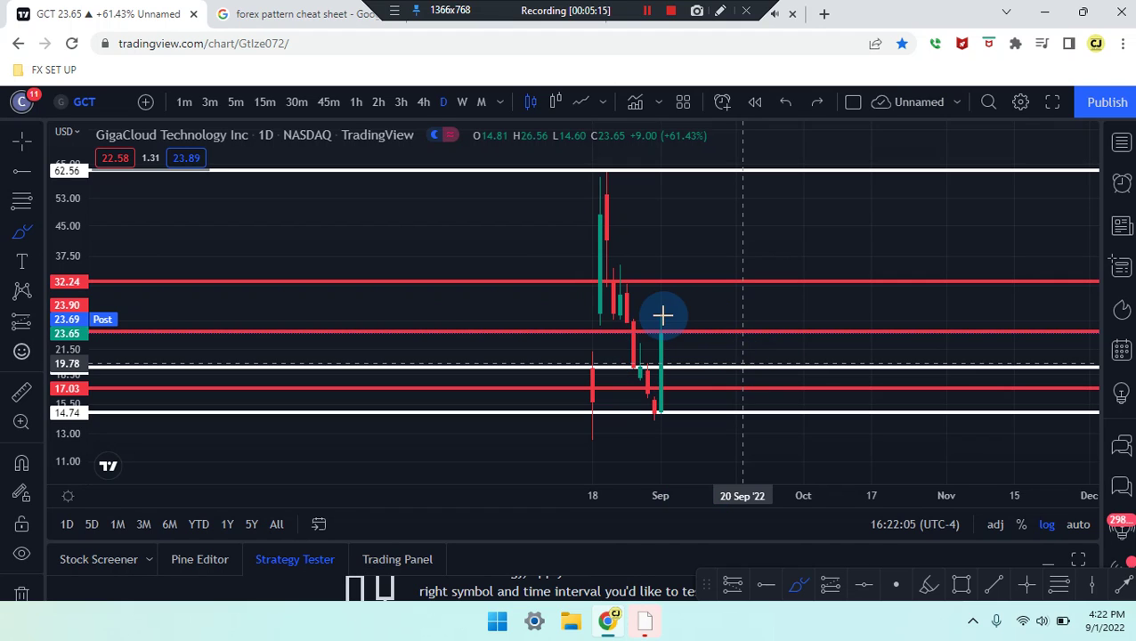
left_click_drag(631, 308, 708, 305)
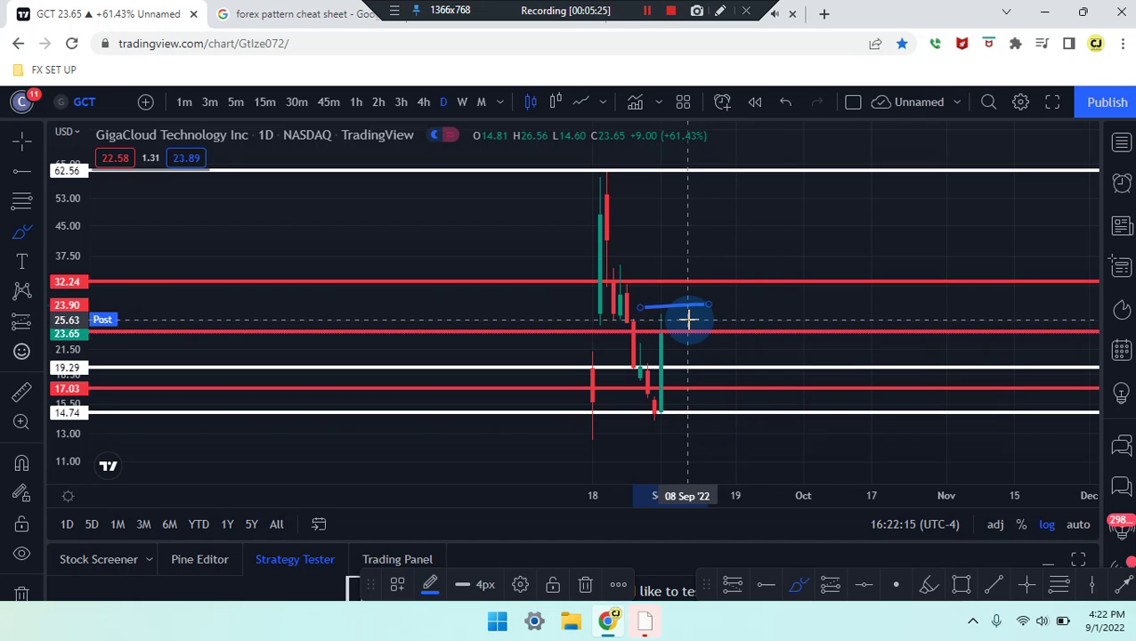
key("ctrl+z")
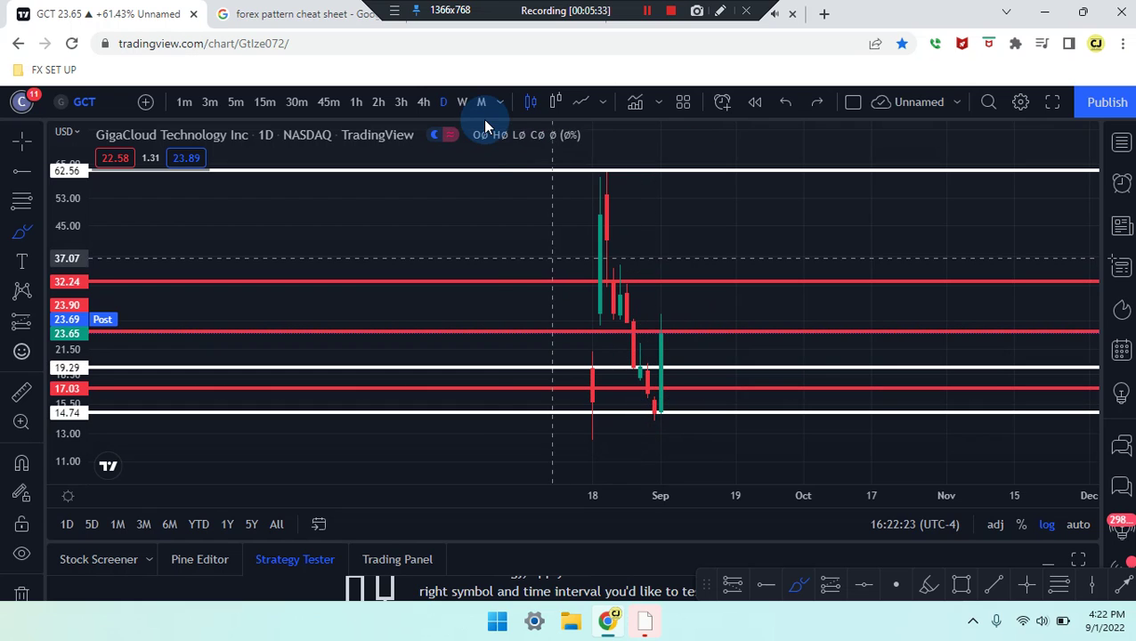
- Switch to the 4-hour timeframe and brush the dip and rebound, a level line near 21.4 and a rising stroke, undoing the marks
left_click(424, 103)
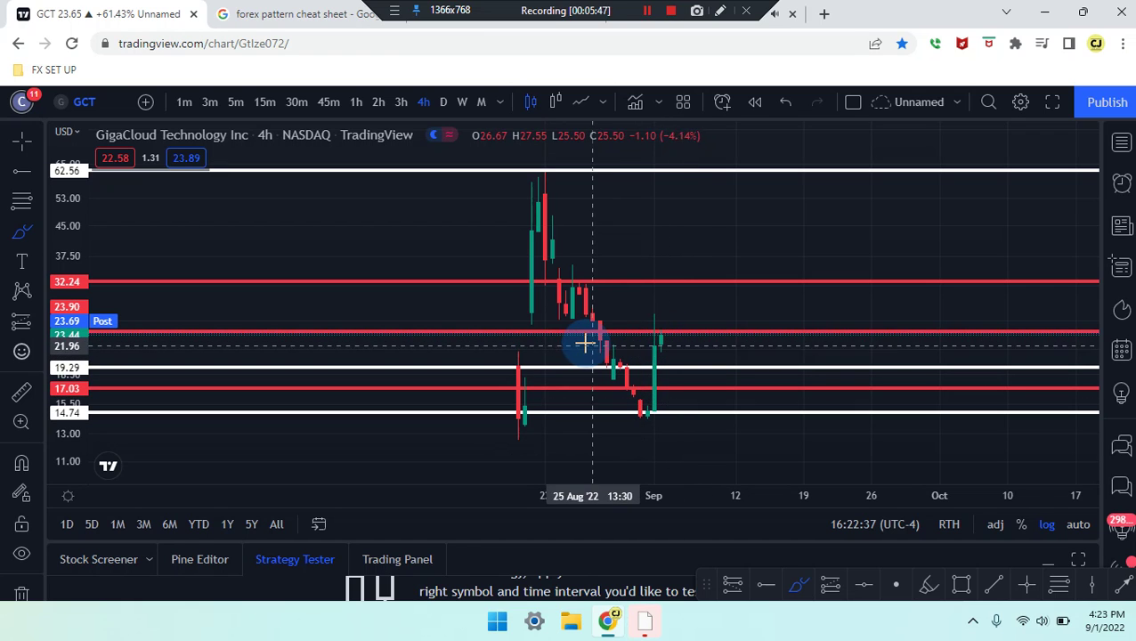
left_click_drag(594, 347, 643, 412)
mouse_move(655, 350)
left_mouse_down()
mouse_move(656, 334)
mouse_move(659, 349)
mouse_move(637, 350)
mouse_move(699, 350)
left_mouse_up()
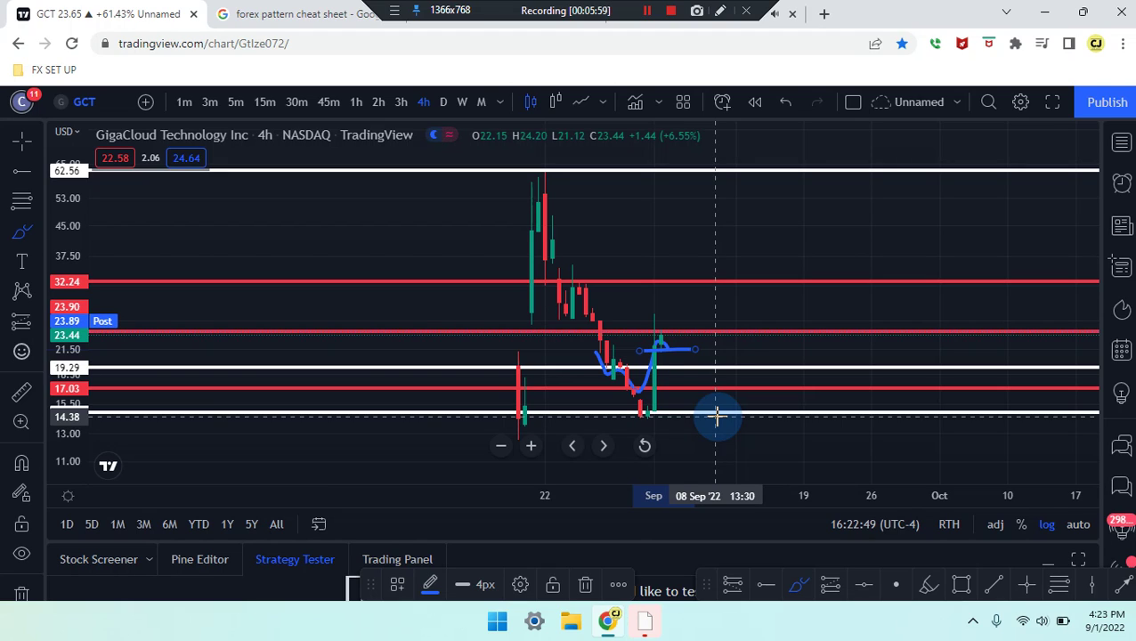
left_click_drag(669, 345, 688, 311)
left_click(674, 345)
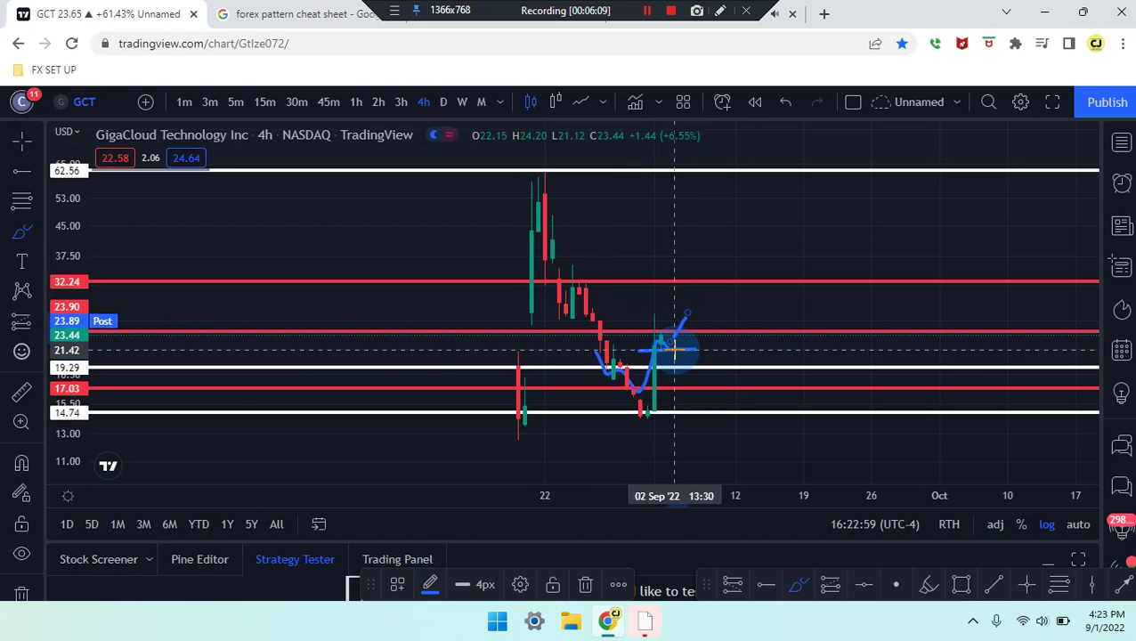
key("ctrl+z")
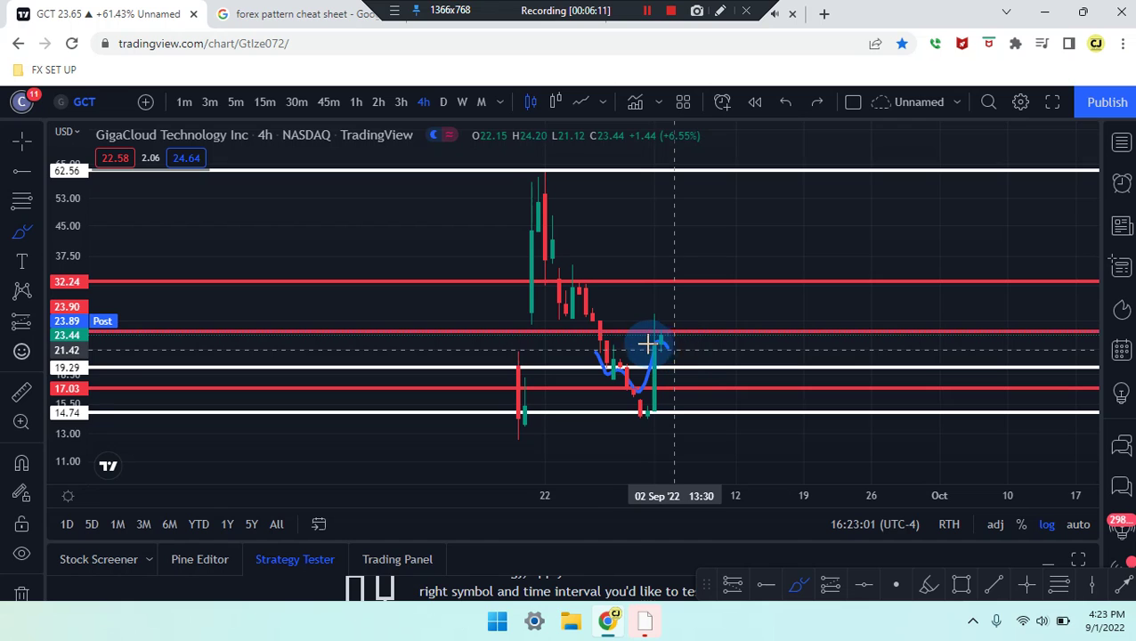
- Circle the latest 4-hour candles at the 23.90 ray, glance at the forex pattern cheat sheet search, and delete the circle
mouse_move(626, 331)
left_mouse_down()
mouse_move(679, 322)
mouse_move(641, 330)
left_mouse_up()
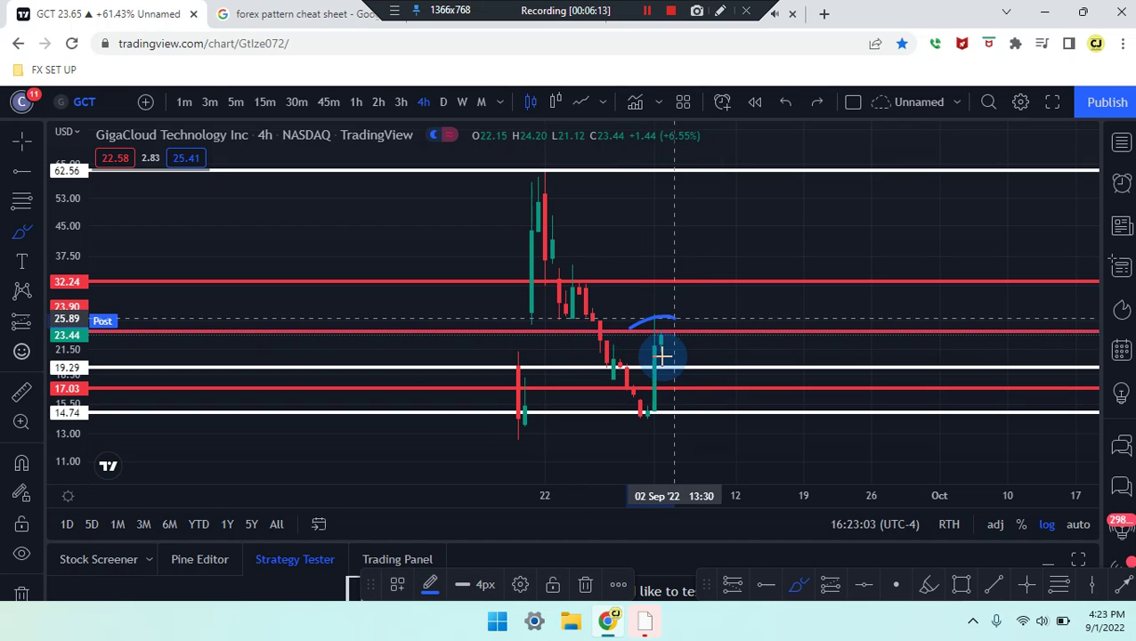
left_click(332, 13)
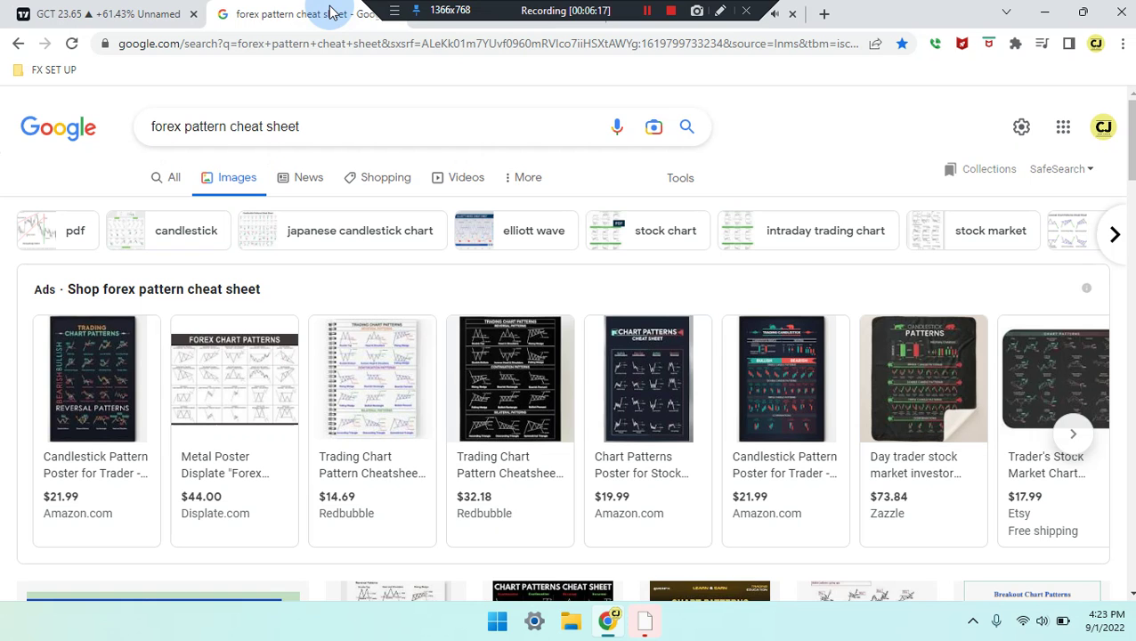
left_click(132, 12)
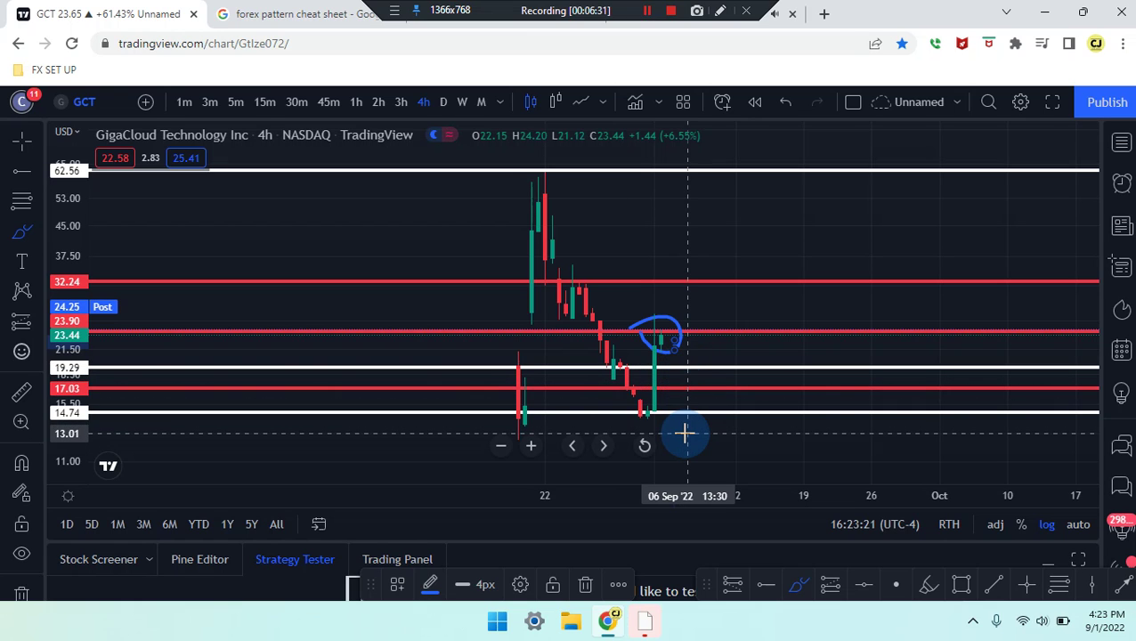
key("Delete")
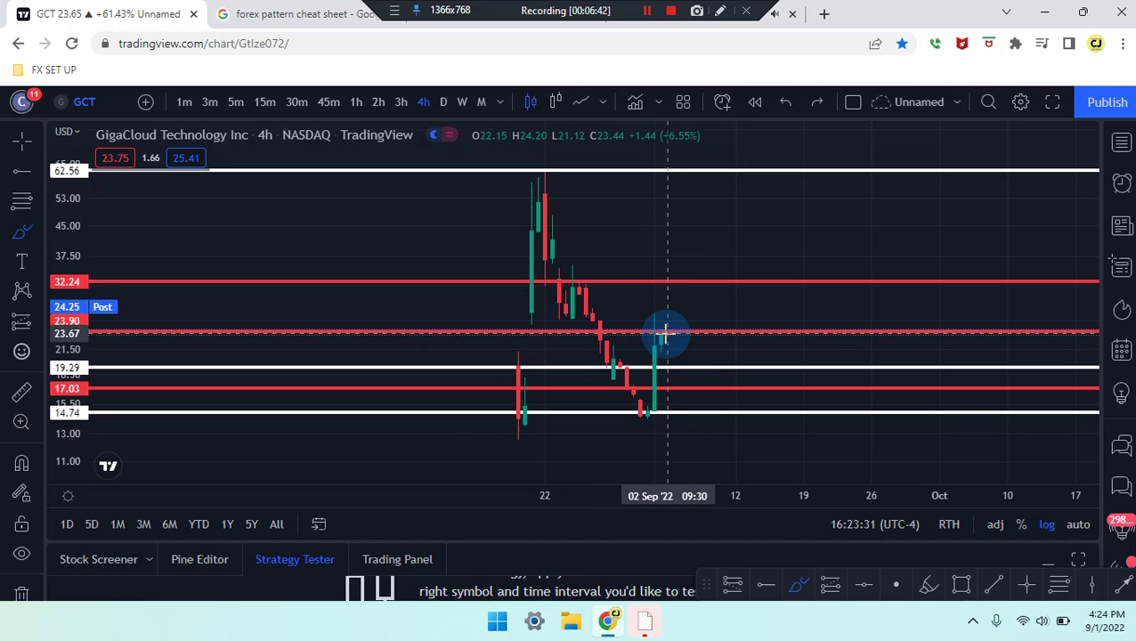
- Brush a converging triangle around the latest 4-hour candles and view it on the 3-hour and 2-hour timeframes
left_click_drag(644, 306, 680, 338)
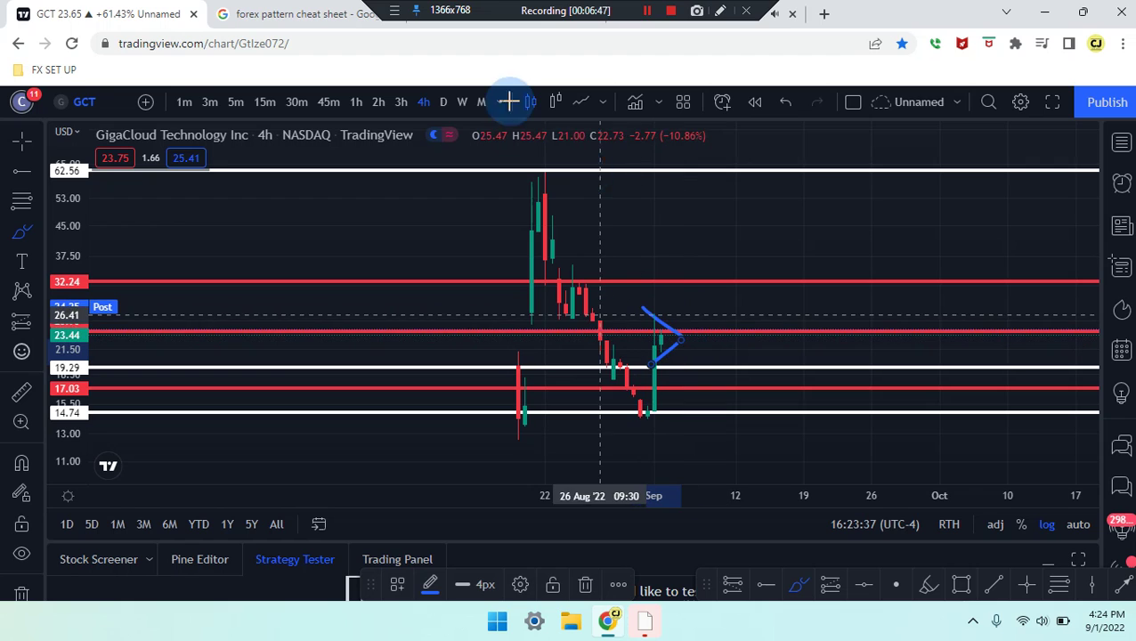
left_click(400, 105)
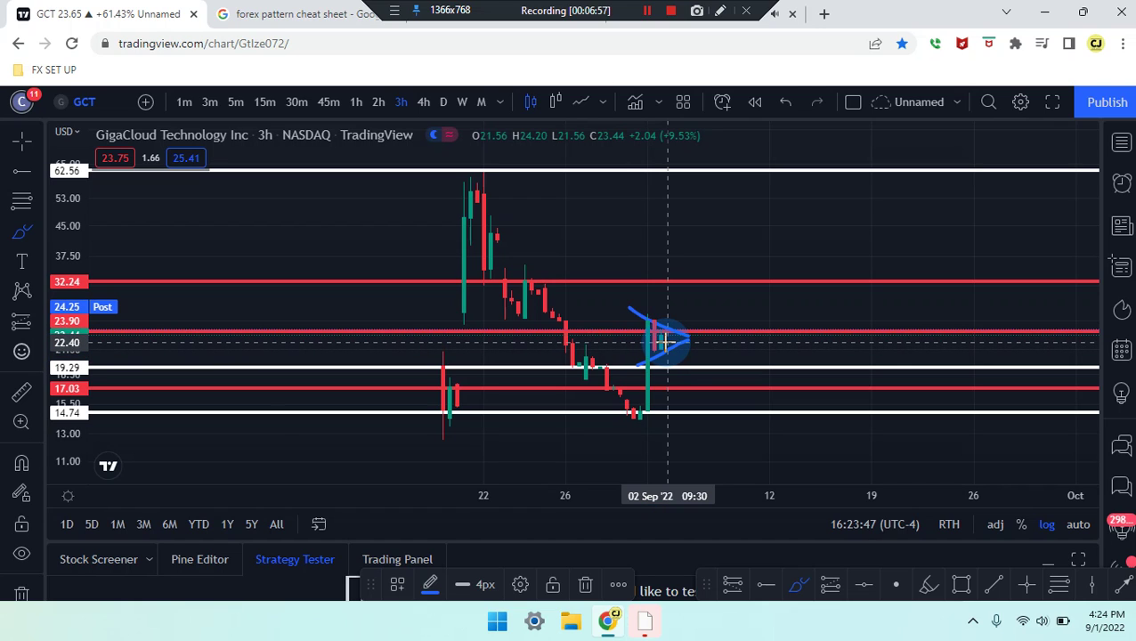
left_click(655, 337)
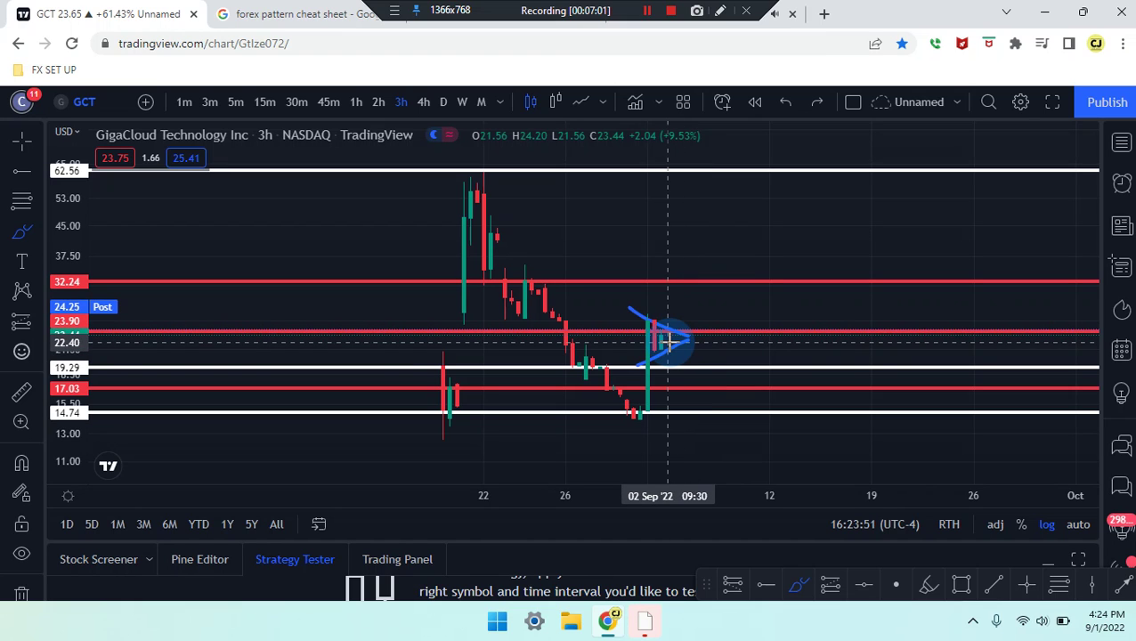
left_click(378, 102)
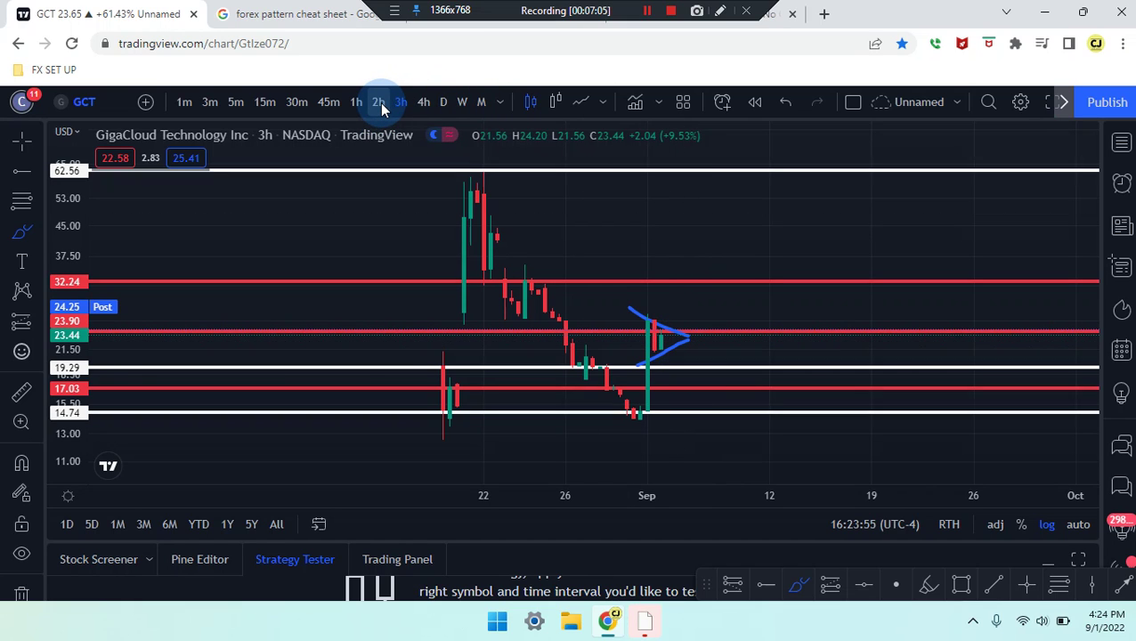
left_click(636, 375)
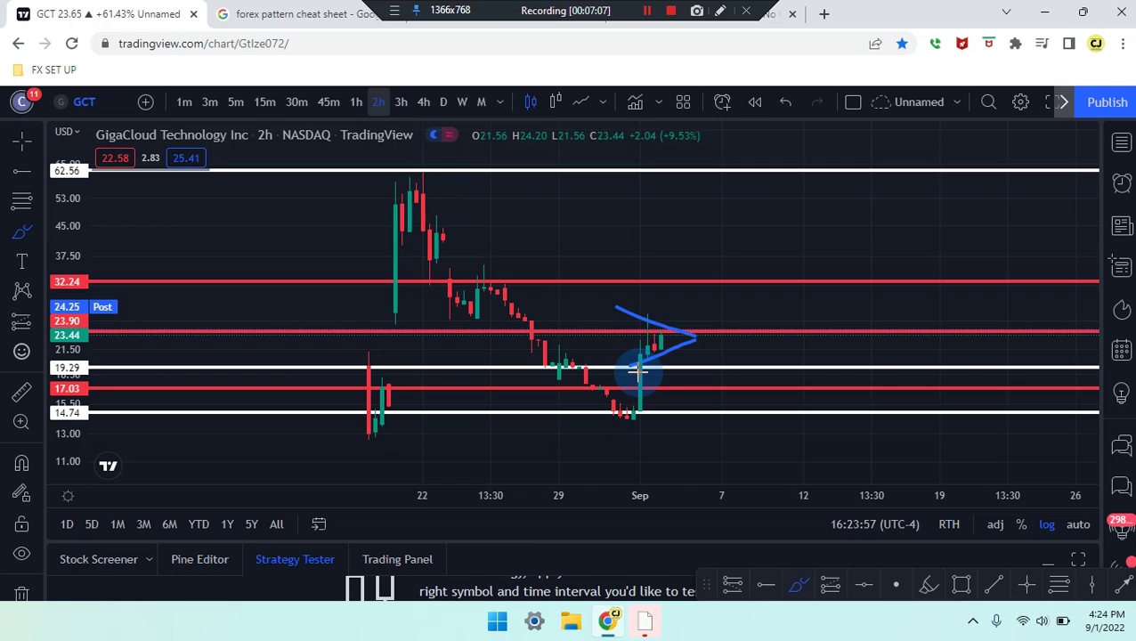